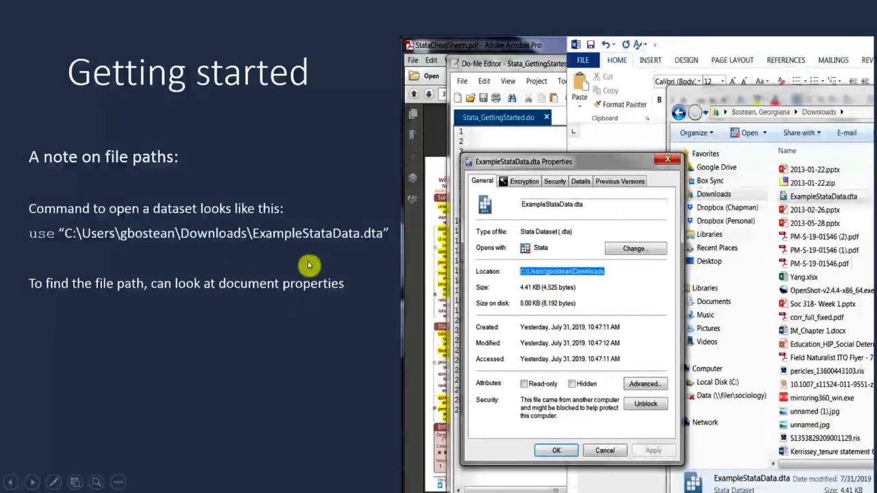
- Advance to the glossary slide, then end the slide show and minimize the presentation window
key(Right)
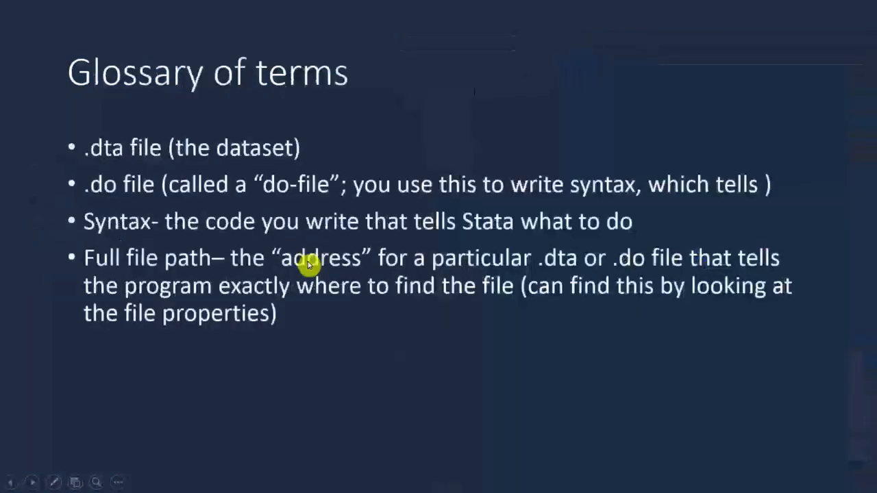
right_click(165, 357)
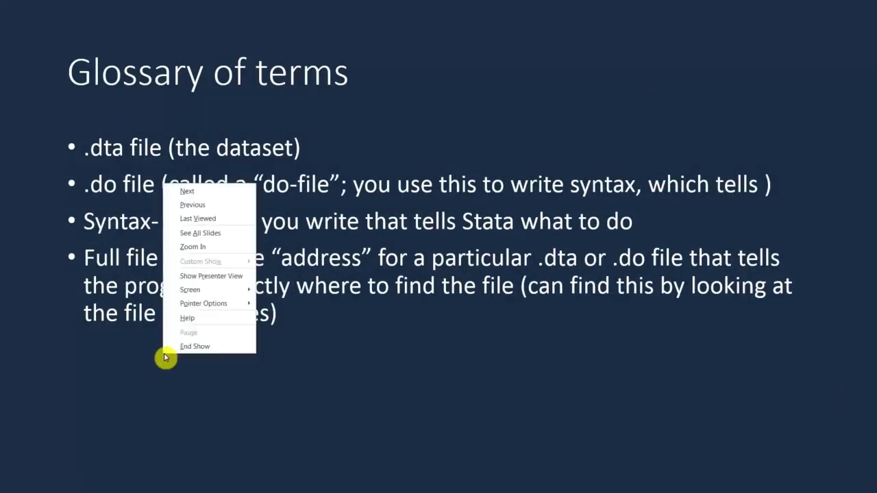
click(195, 346)
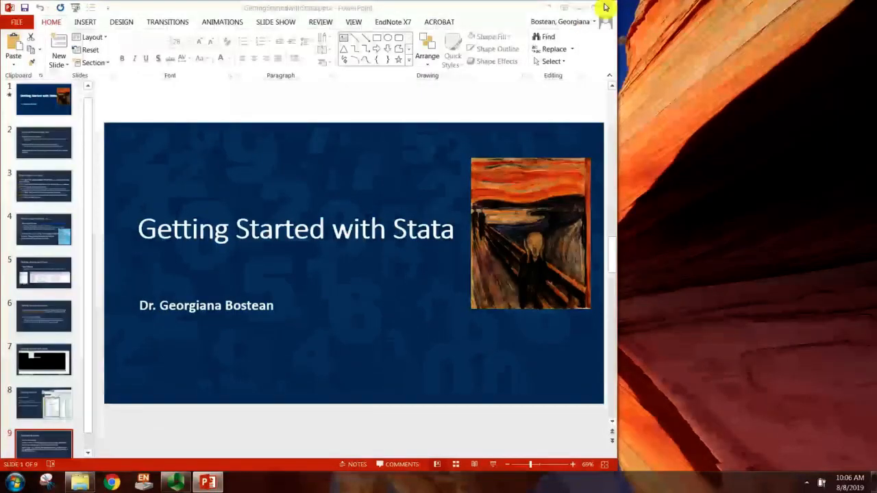
click(569, 11)
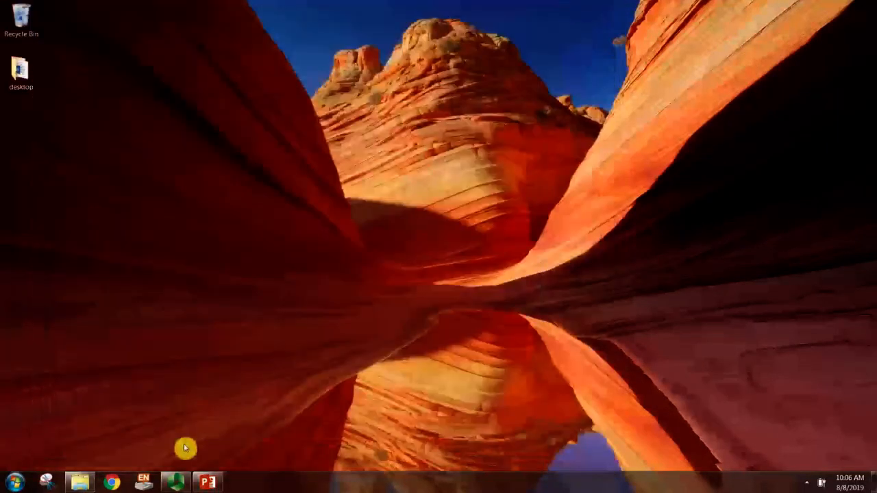
- Launch StataSE 15 (64-bit) and make the Command window taller
click(14, 486)
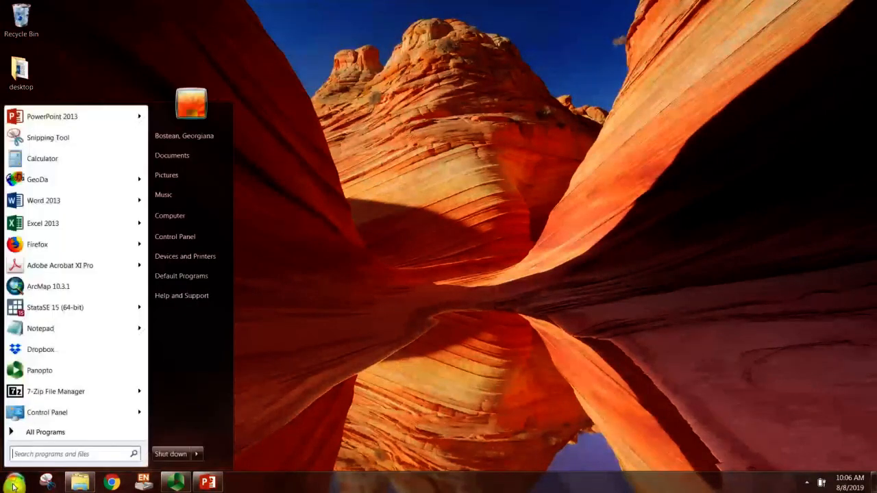
click(59, 309)
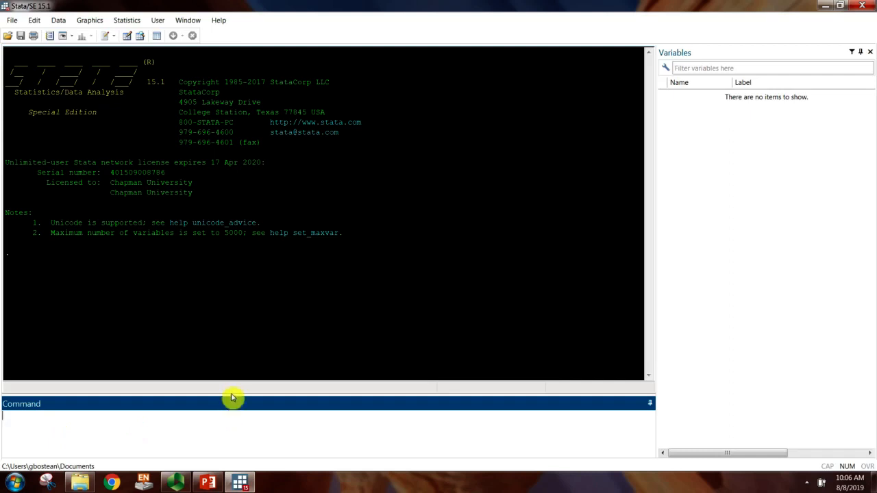
drag(231, 398, 238, 364)
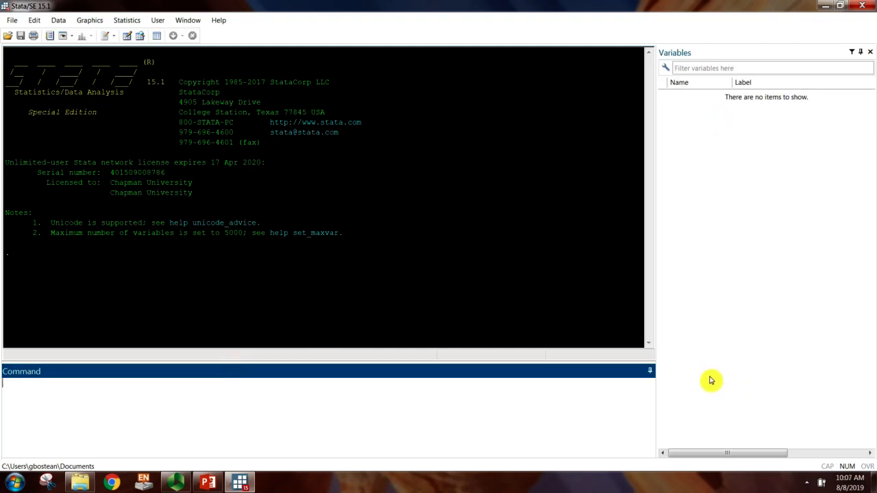
- Open the dataset ExampleStataData.dta from the TextbookData folder
click(12, 20)
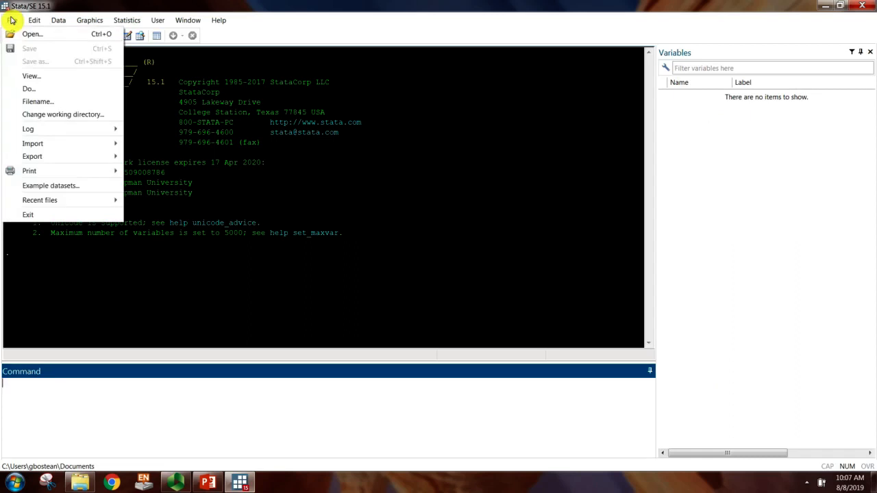
click(10, 23)
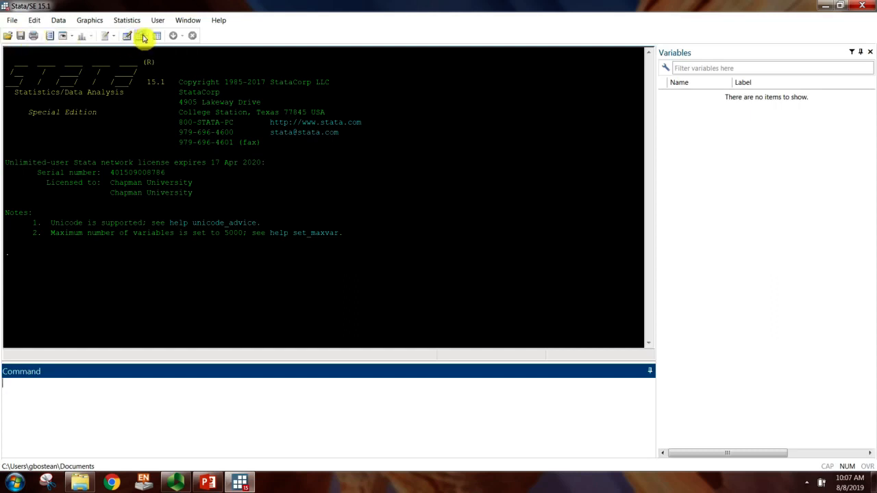
click(7, 39)
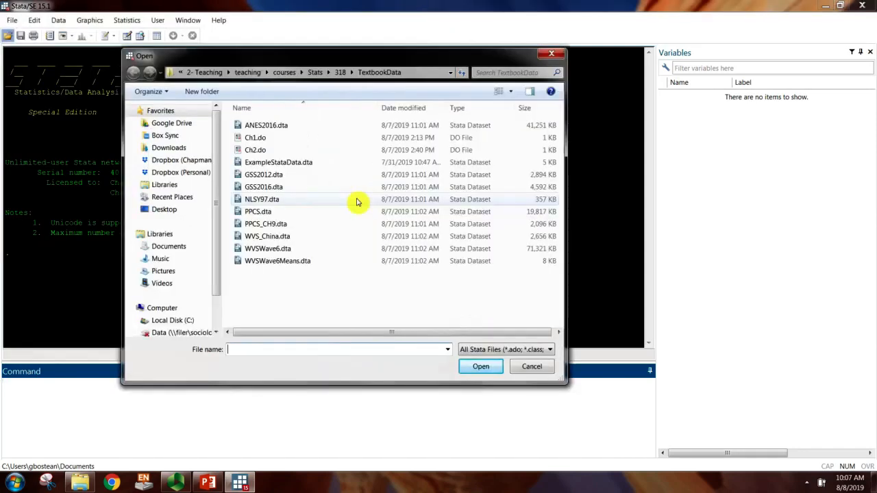
double_click(298, 164)
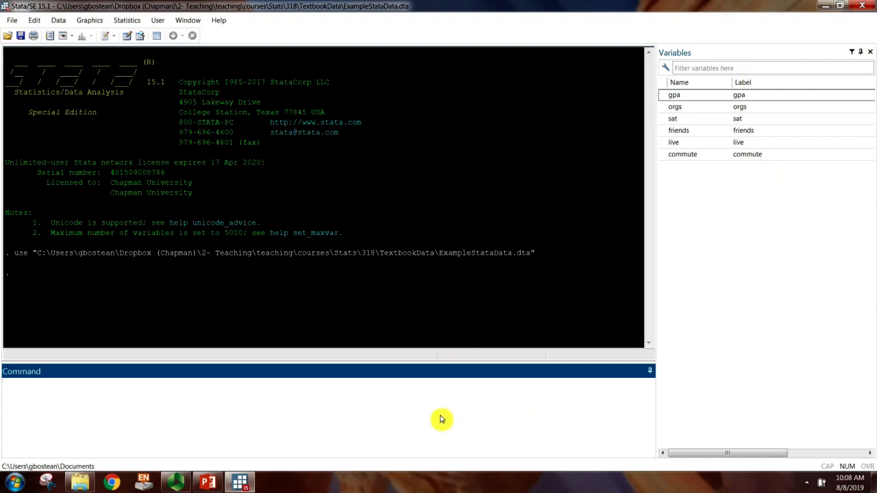
- Run the browse command to show the dataset in the Data Editor, and move the editor window slightly higher
text(browse)
key(Return)
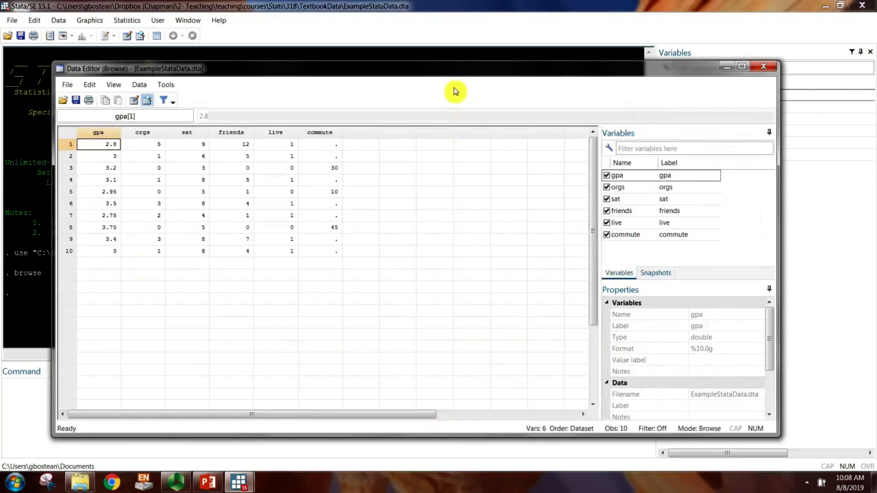
drag(454, 75, 467, 42)
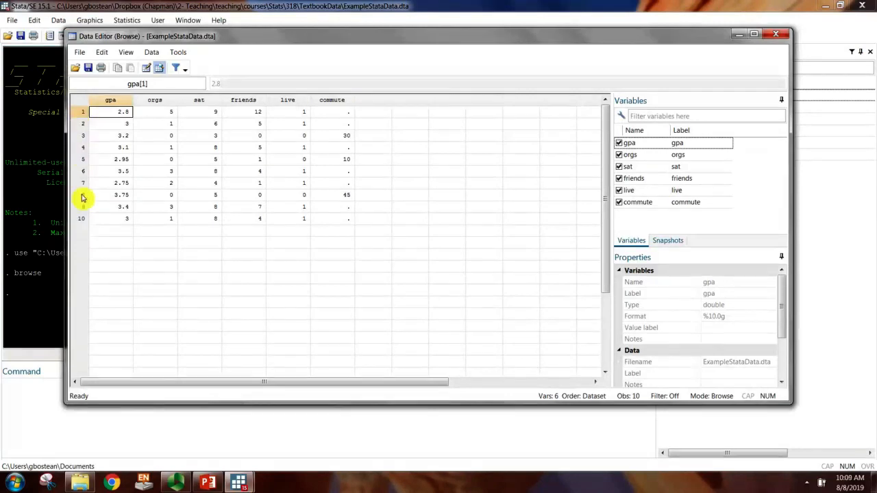
- Examine the observations one by one by highlighting rows 2 through 10 of the dataset
click(84, 127)
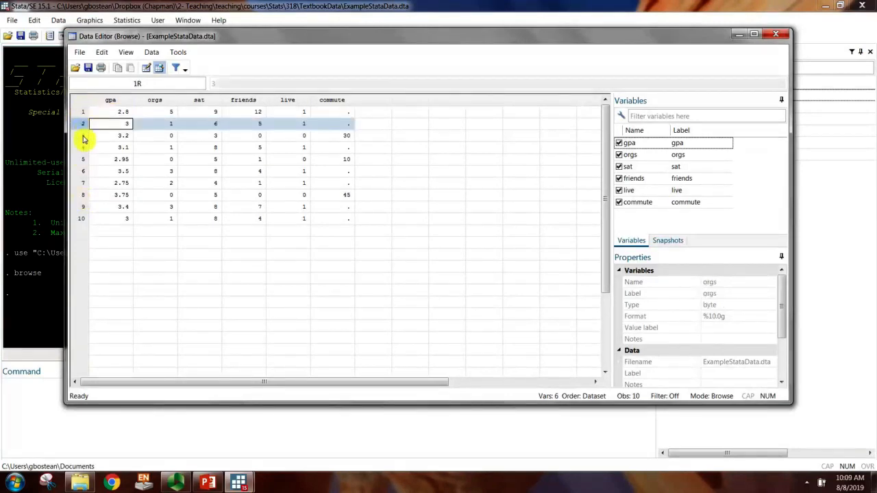
click(83, 135)
click(84, 147)
click(83, 159)
click(84, 171)
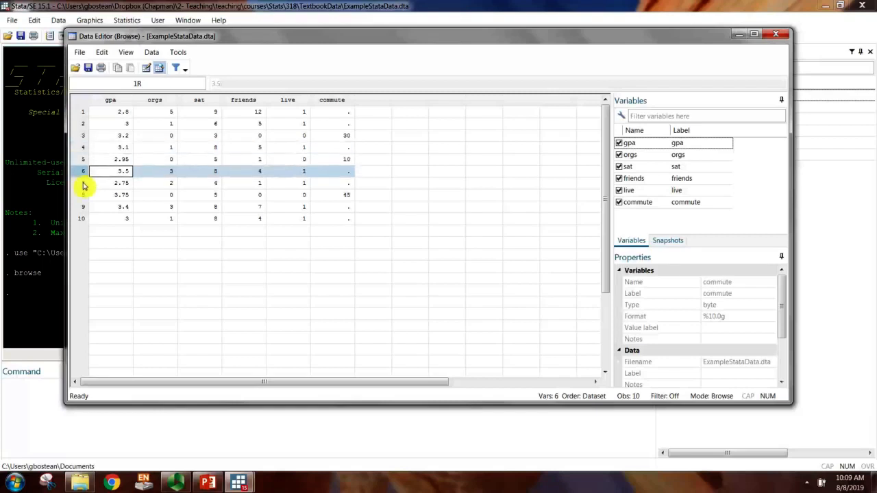
click(84, 183)
click(83, 195)
click(84, 206)
click(83, 218)
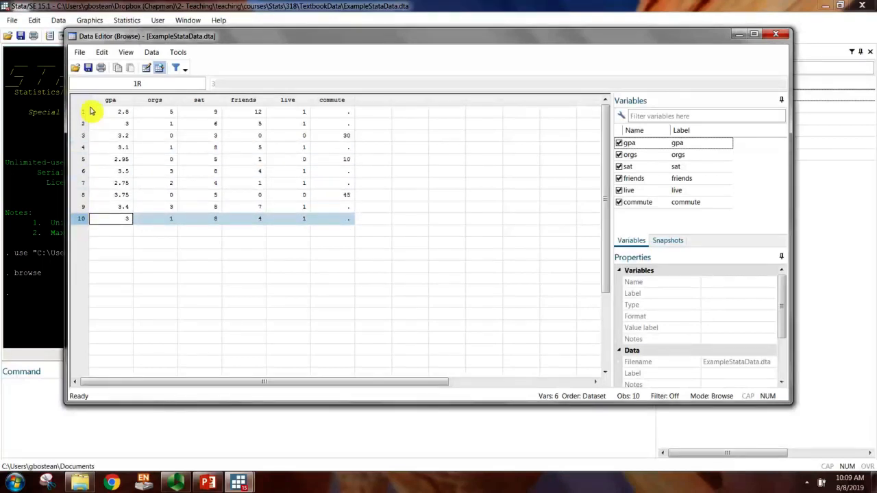
- Examine each variable's column in turn: gpa, orgs, sat, friends, live and commute
click(112, 100)
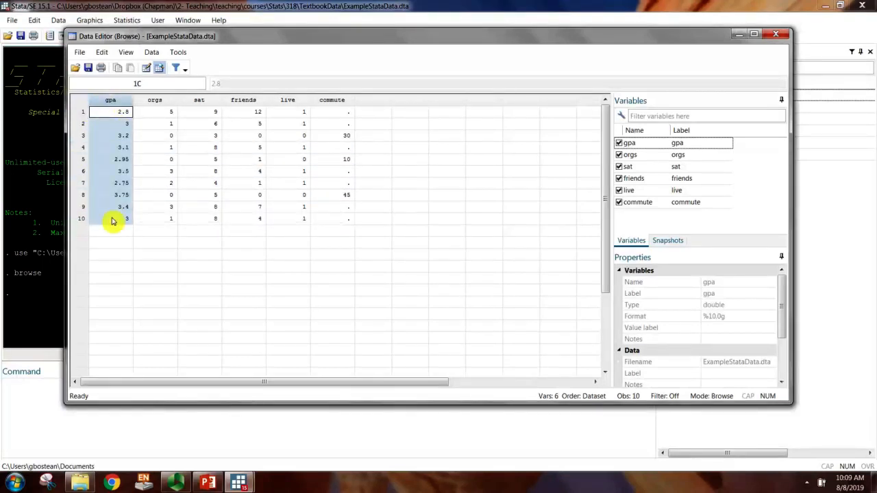
click(153, 100)
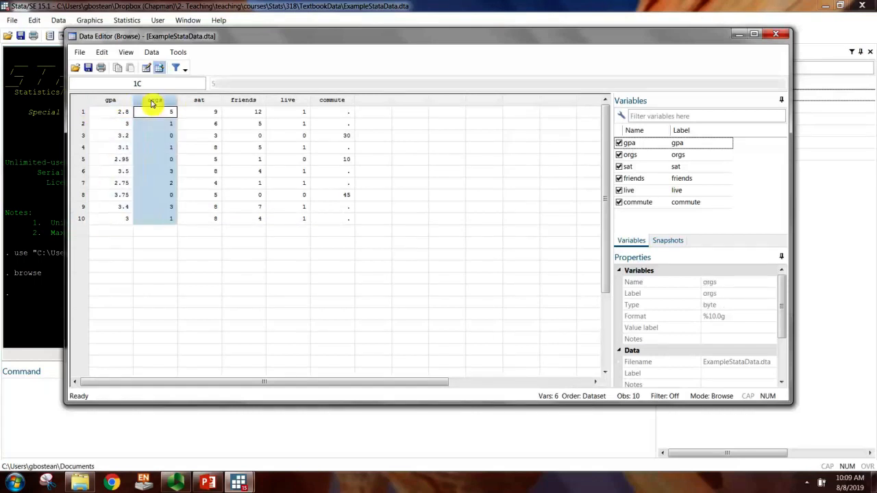
click(209, 103)
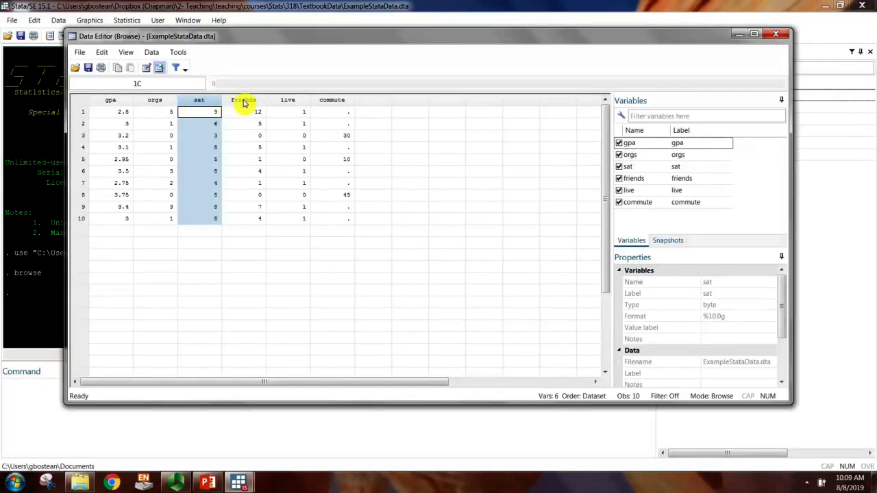
click(244, 103)
click(296, 103)
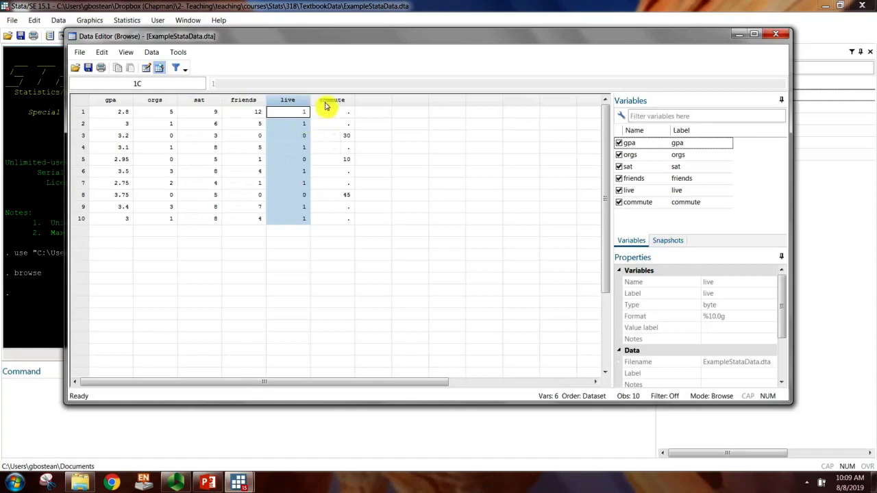
click(328, 102)
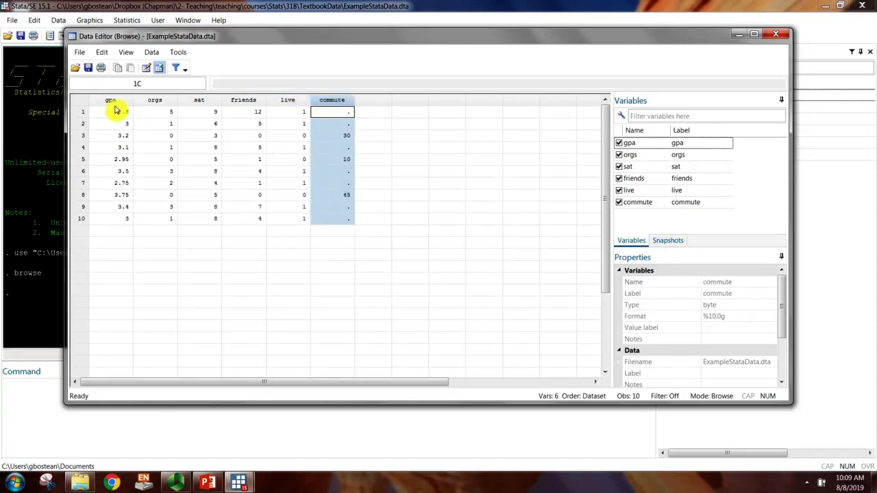
- Examine the first observation's row, checking its live and commute values
click(80, 115)
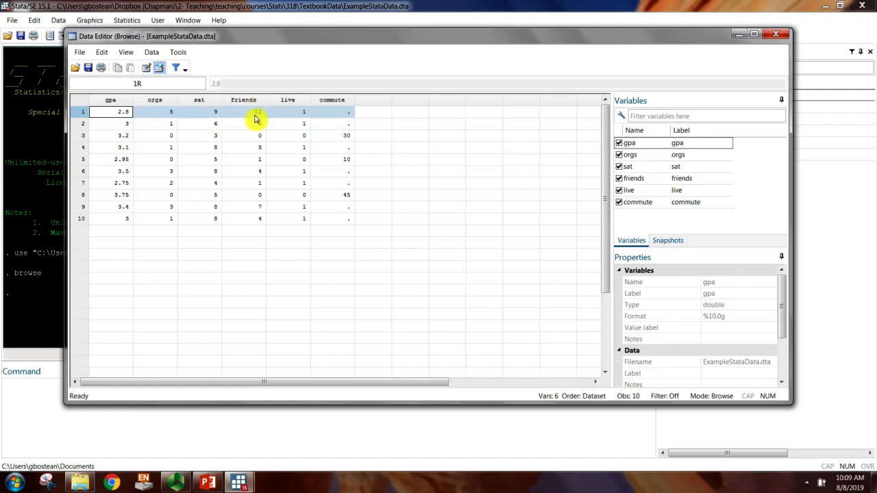
click(344, 114)
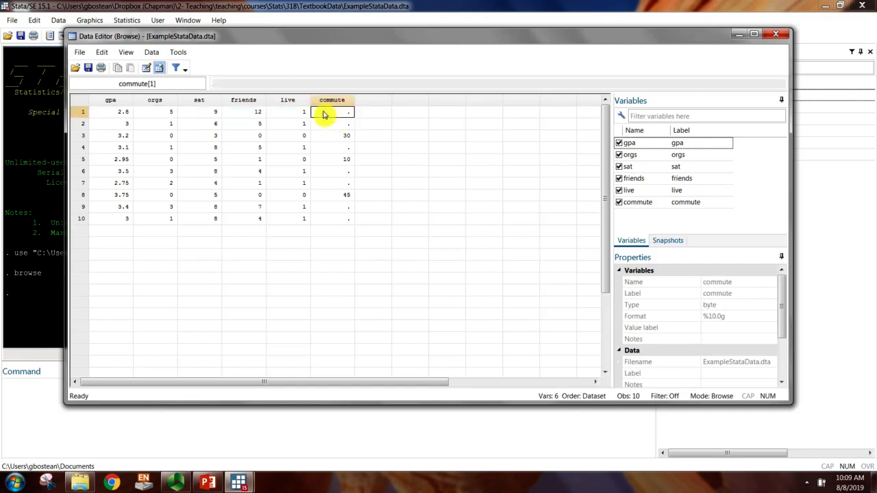
click(287, 113)
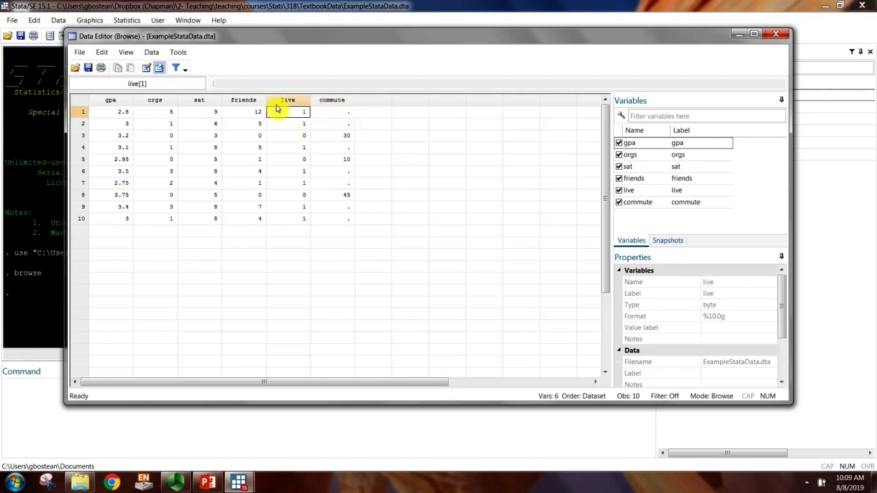
click(342, 116)
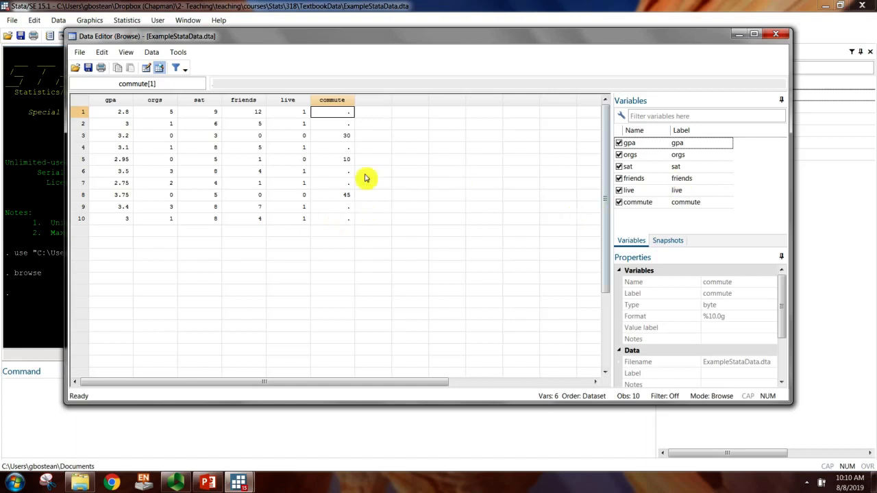
- Narrow the Data Editor window and view the dataset's properties, including its variables and observations
drag(792, 215, 615, 219)
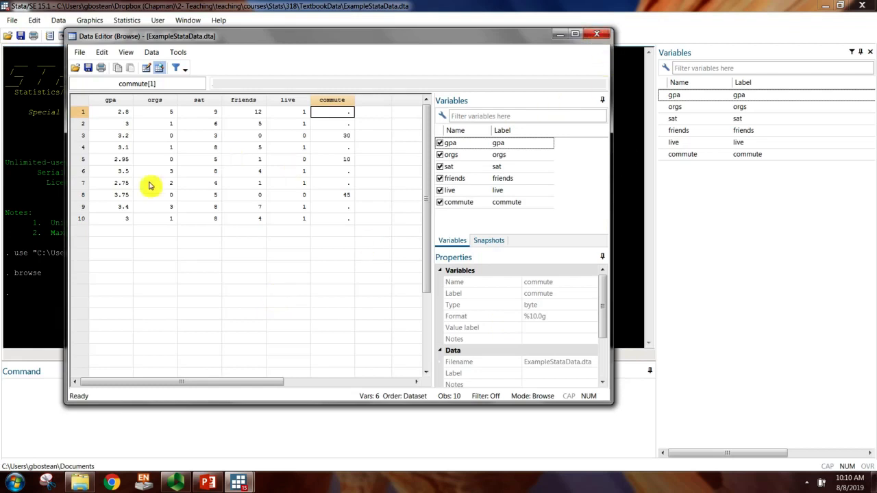
drag(603, 303, 603, 352)
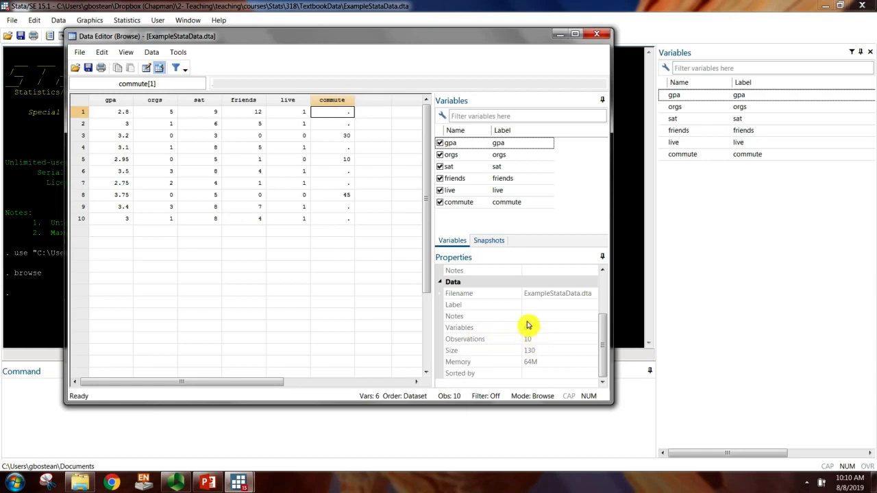
drag(192, 377, 348, 399)
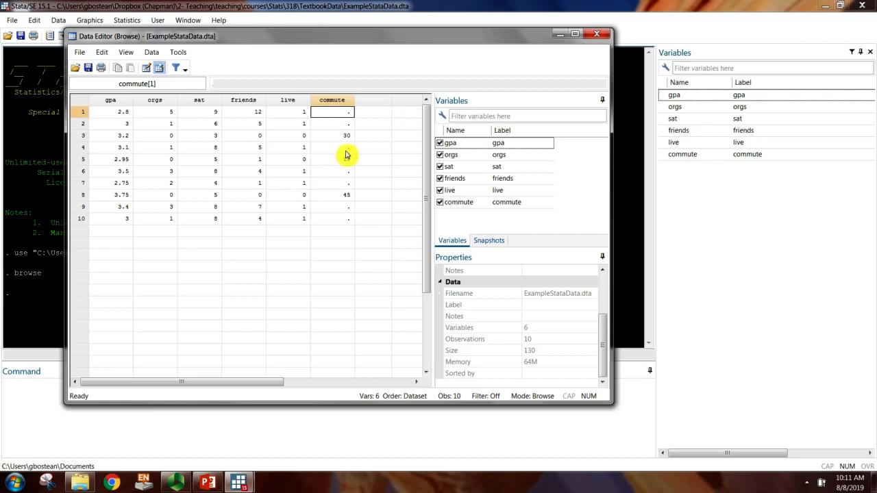
- Close the Data Editor and run the command summarize orgs
click(596, 33)
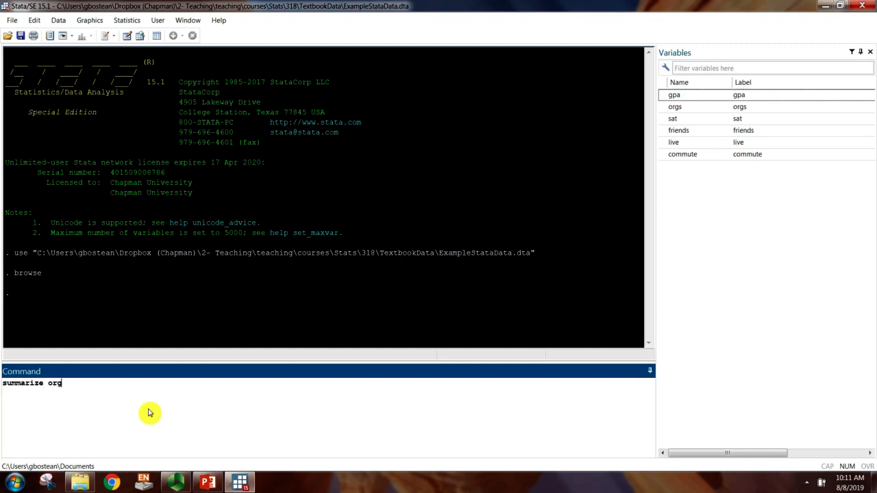
key(Return)
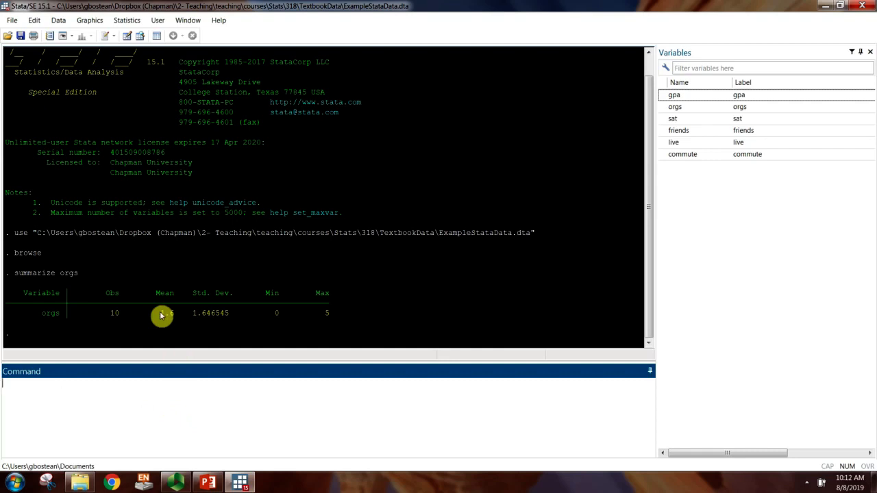
- Examine the mean, standard deviation, minimum and maximum in the orgs summary by highlighting them
drag(160, 315, 182, 313)
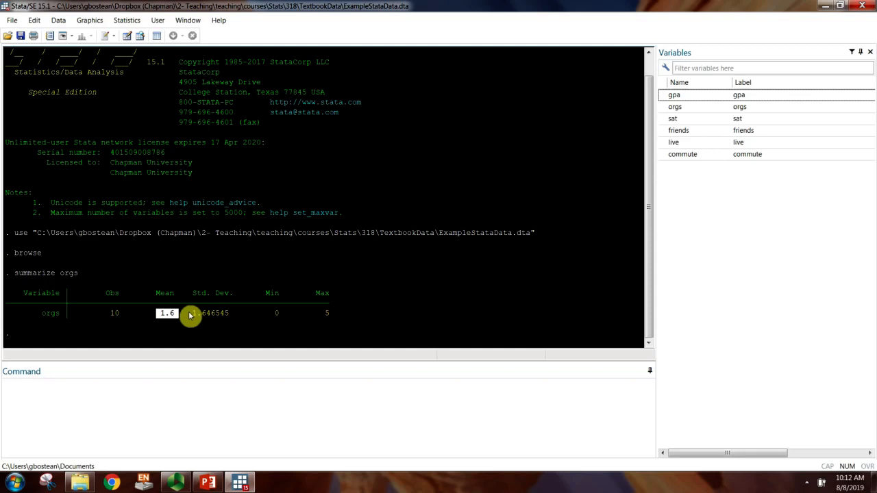
drag(195, 317, 231, 318)
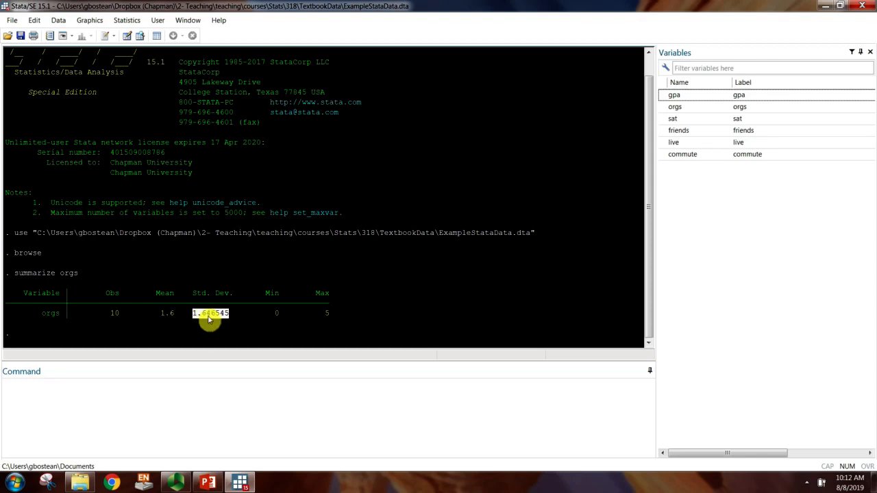
drag(266, 313, 333, 314)
click(335, 317)
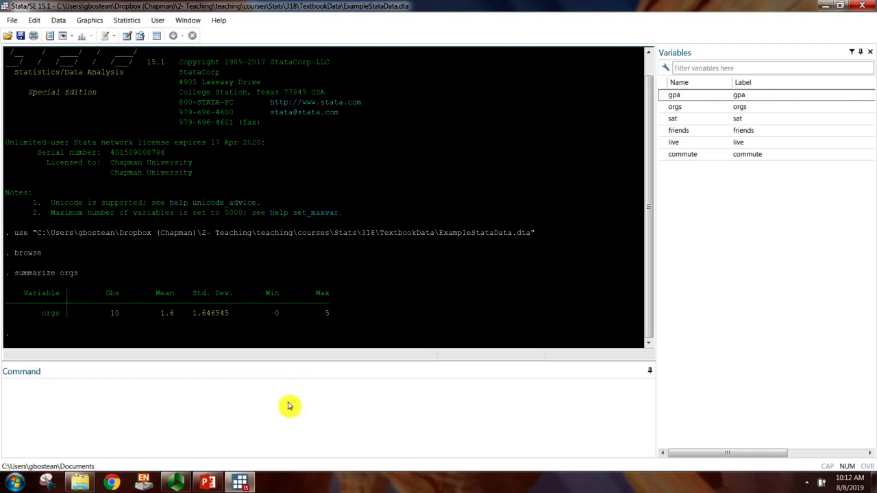
double_click(327, 314)
- Reuse the previous command to run summarize friends
click(289, 408)
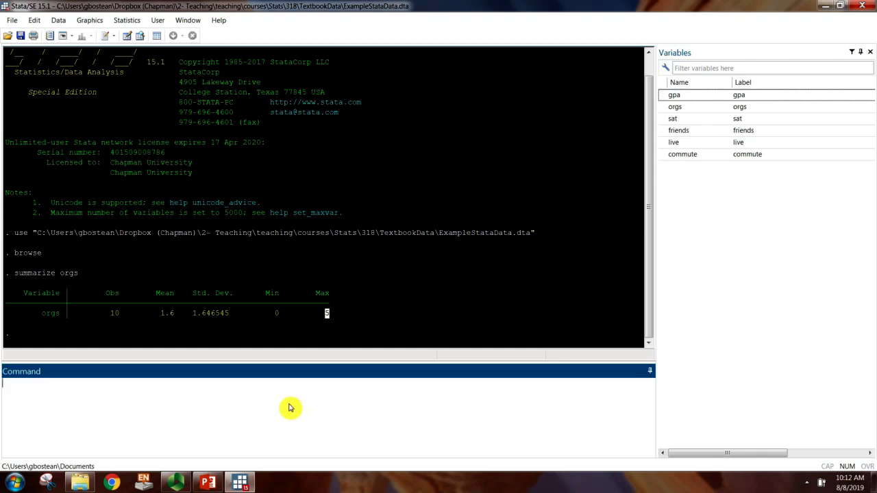
key(Page_Up)
key(Return)
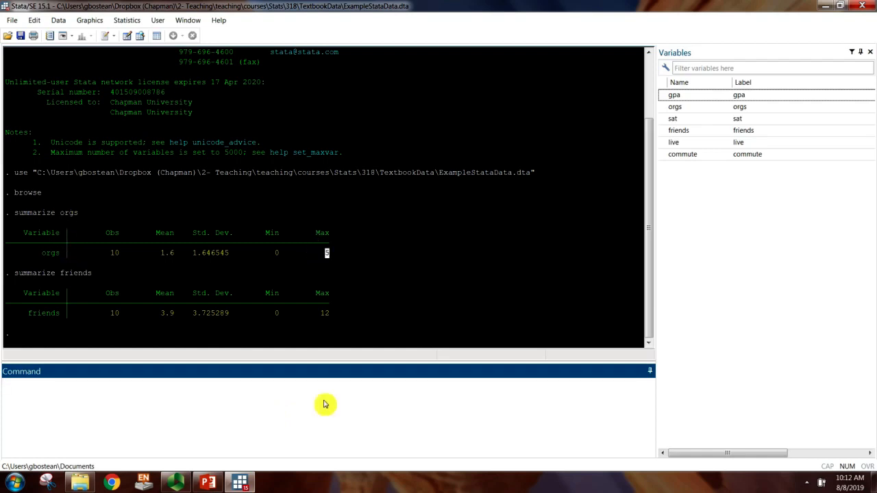
click(319, 323)
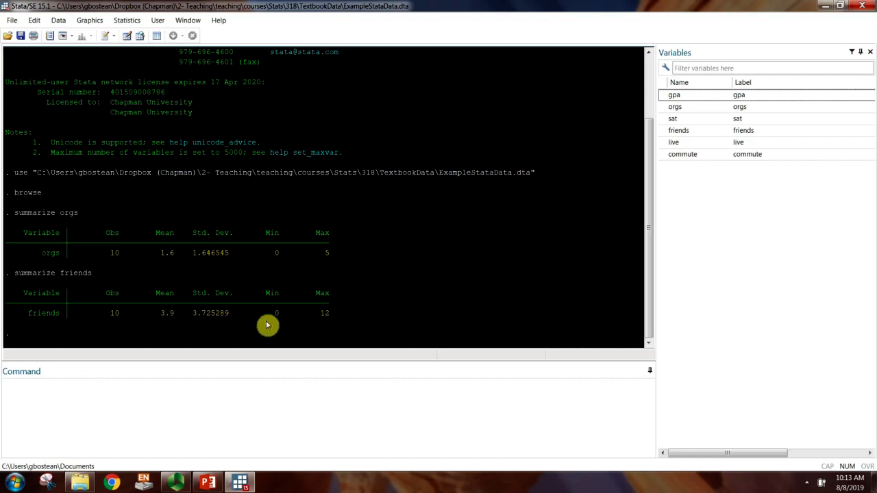
click(262, 412)
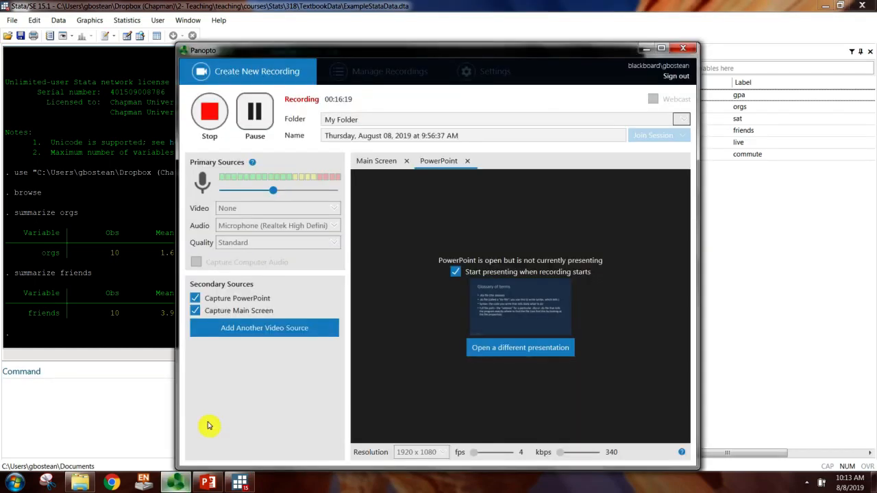
click(644, 49)
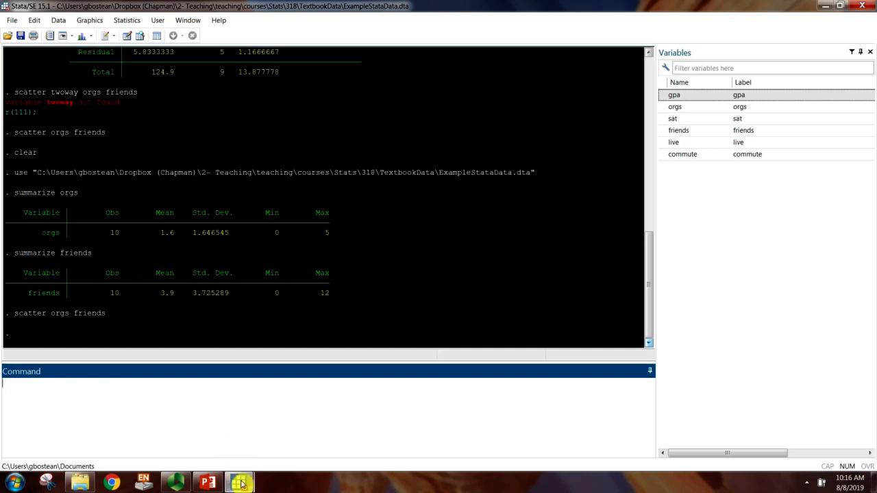
- Rerun the previous command scatter orgs friends to plot orgs against friends
mouse_move(237, 482)
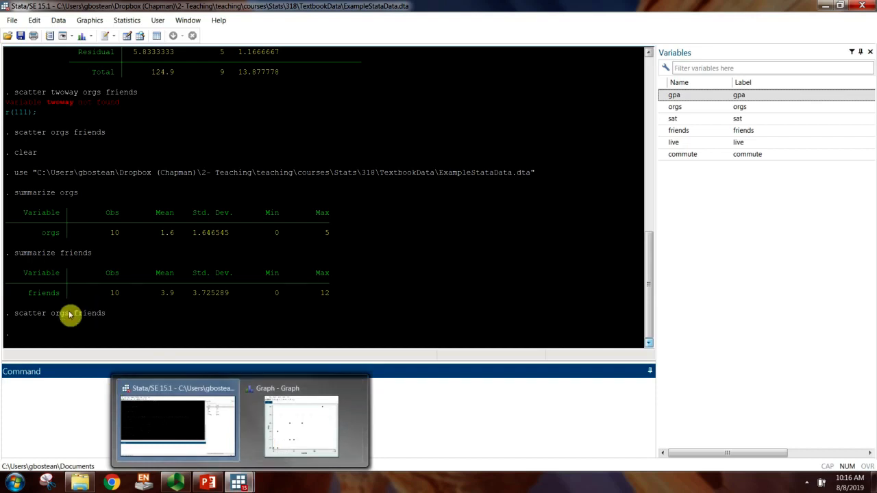
click(87, 407)
key(Page_Up)
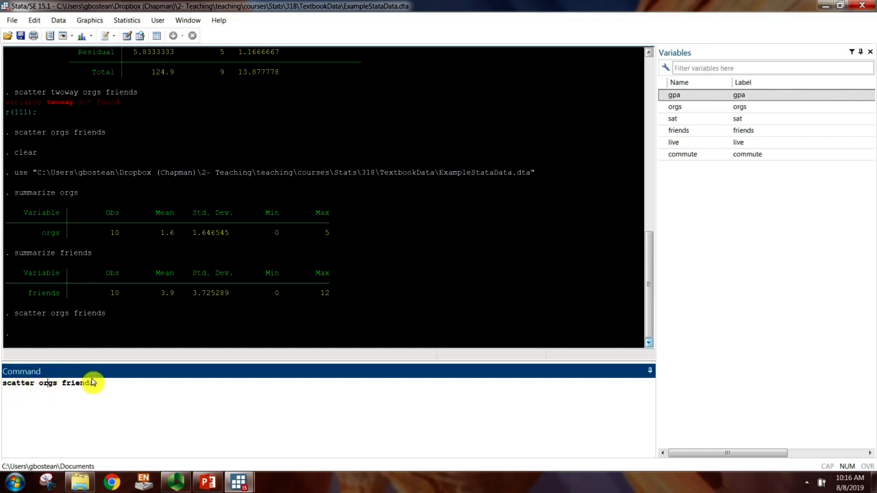
key(Return)
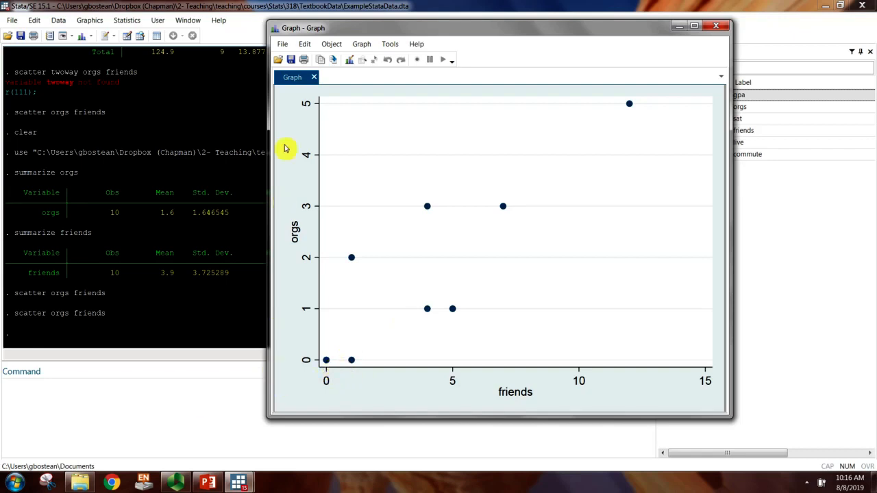
- Recall the last scatter command, swap its variable order and run scatter friends orgs
click(134, 414)
key(Page_Up)
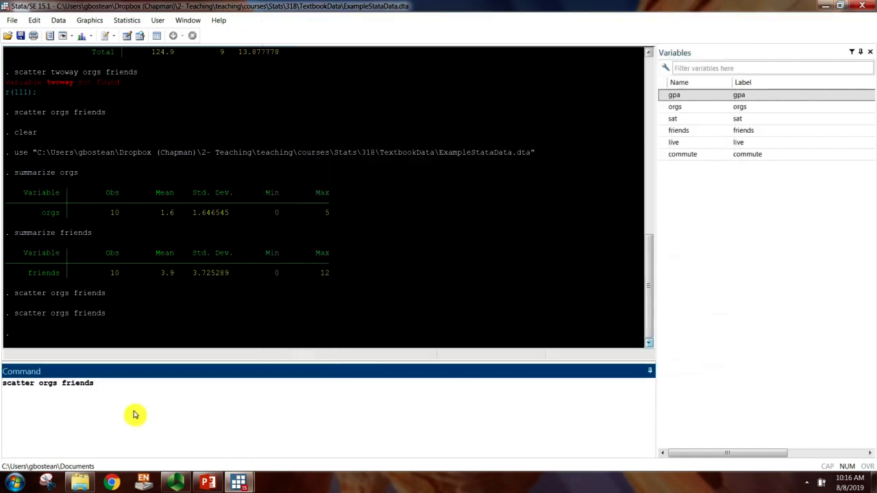
key(Left)
key(Left)
key(Left)
key(Left)
key(Left)
text(friends)
key(Return)
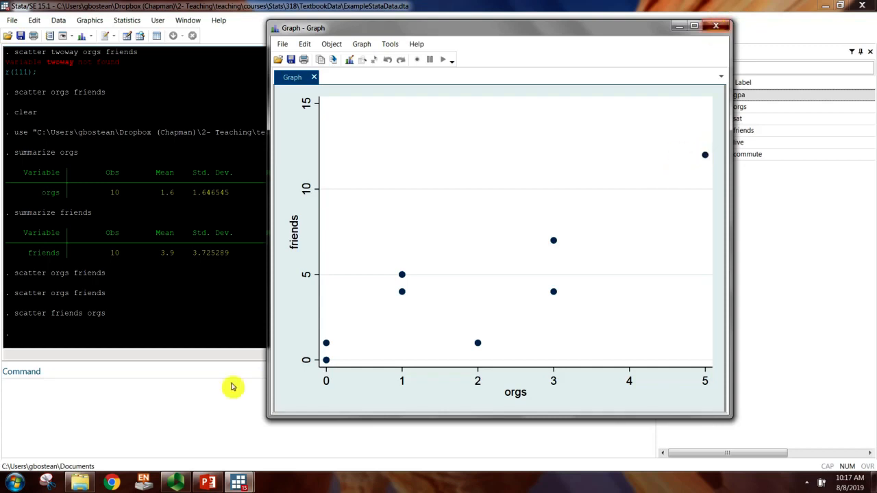
- Review the results history, highlighting the scatter friends orgs command, the summarize friends output and the error text under scatter twoway orgs friends
click(231, 386)
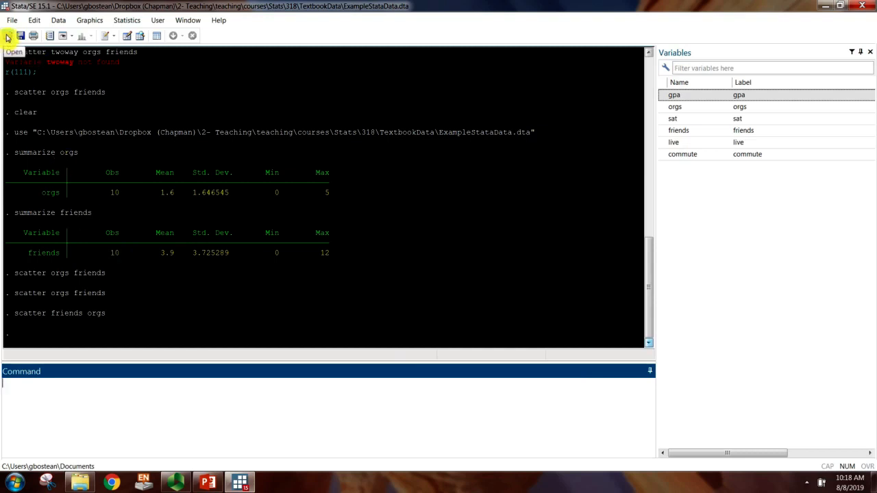
click(241, 316)
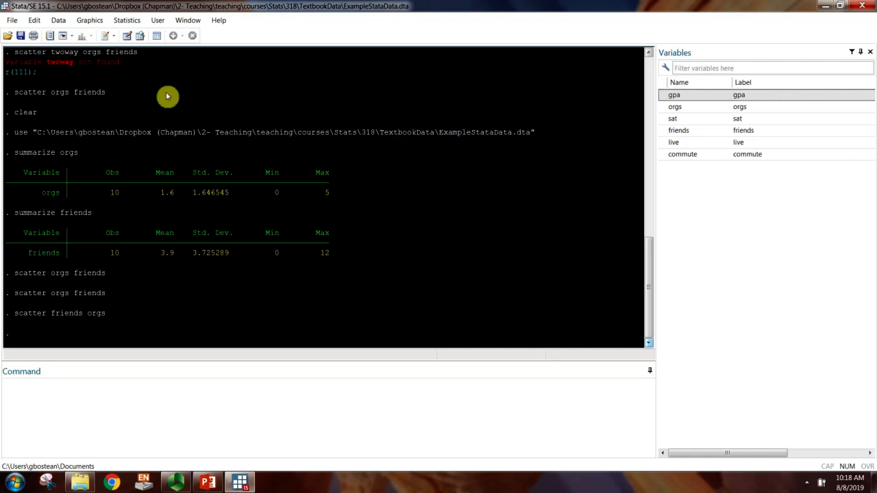
click(25, 405)
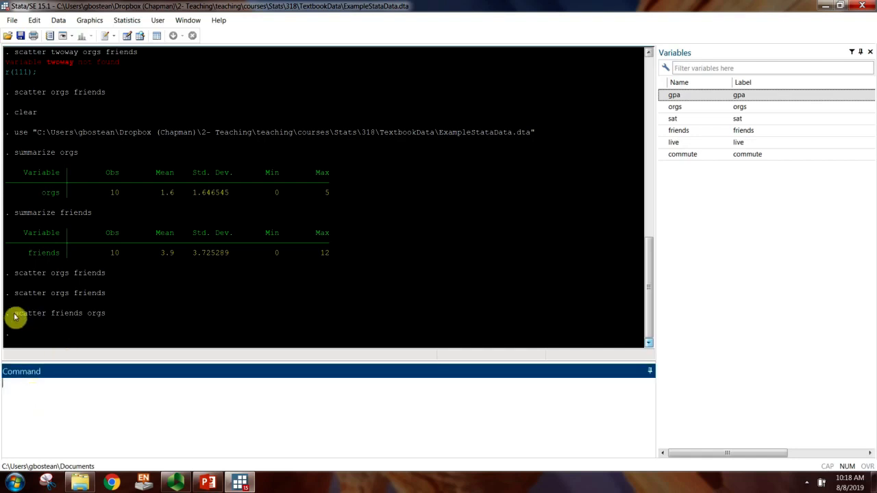
drag(14, 315, 114, 317)
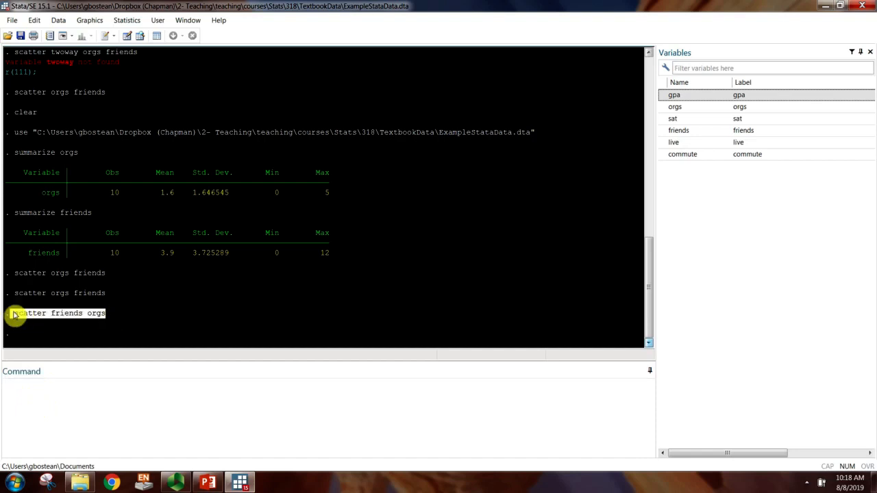
click(117, 319)
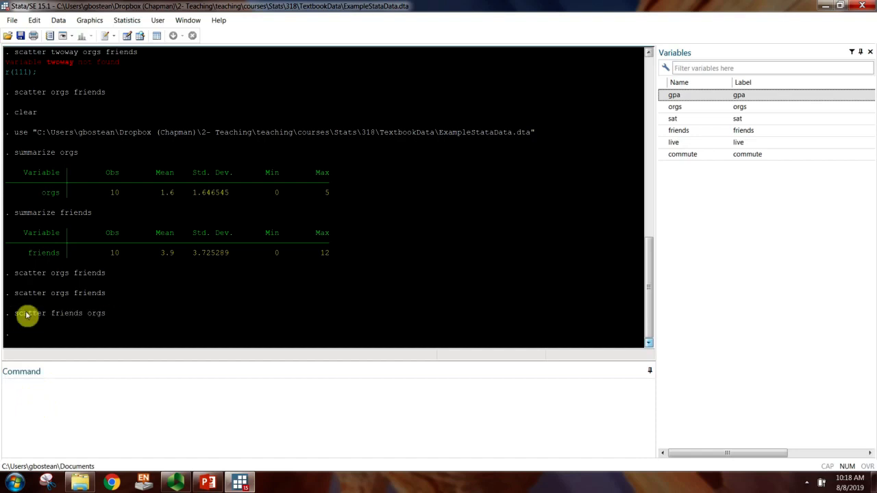
drag(18, 236, 84, 225)
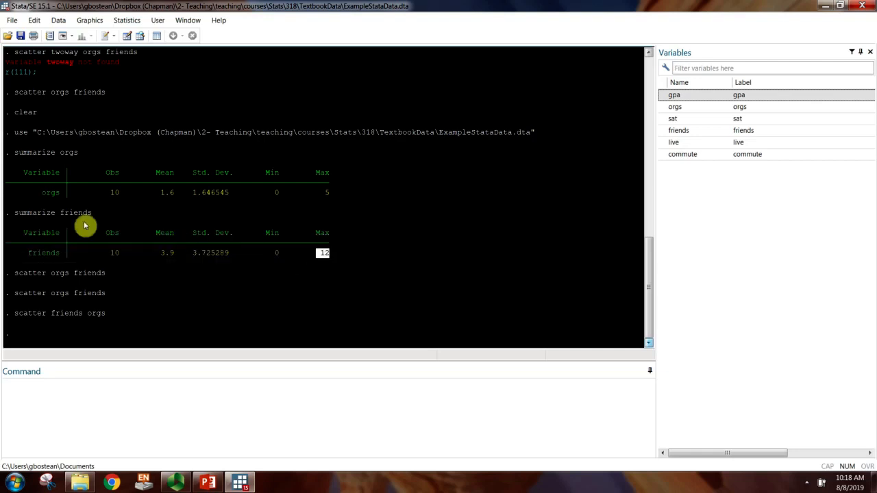
click(268, 252)
scroll(127, 233, up, 1)
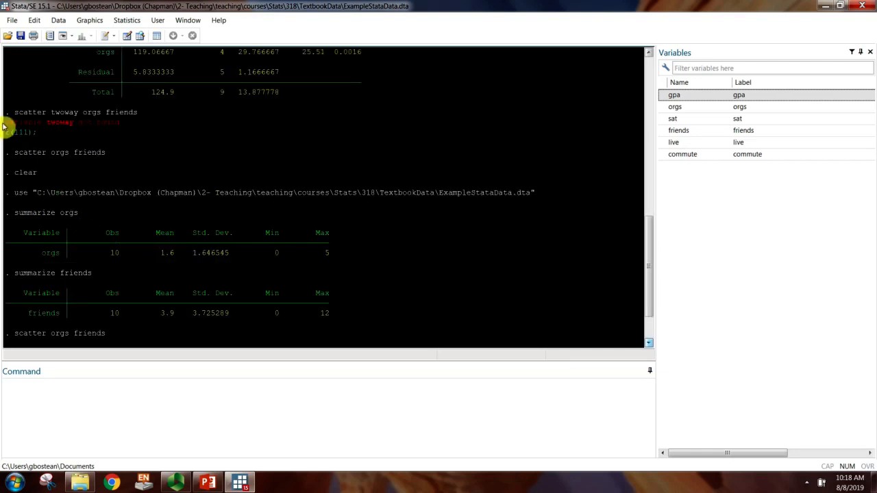
drag(7, 128, 126, 144)
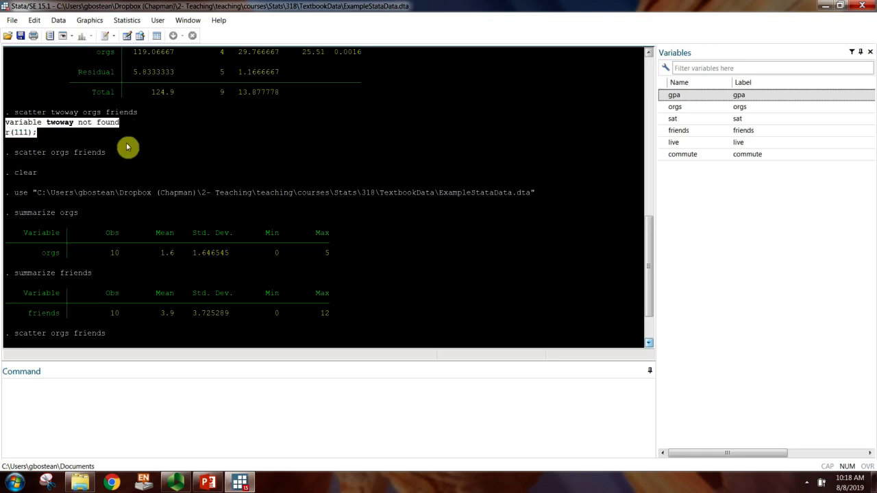
click(23, 124)
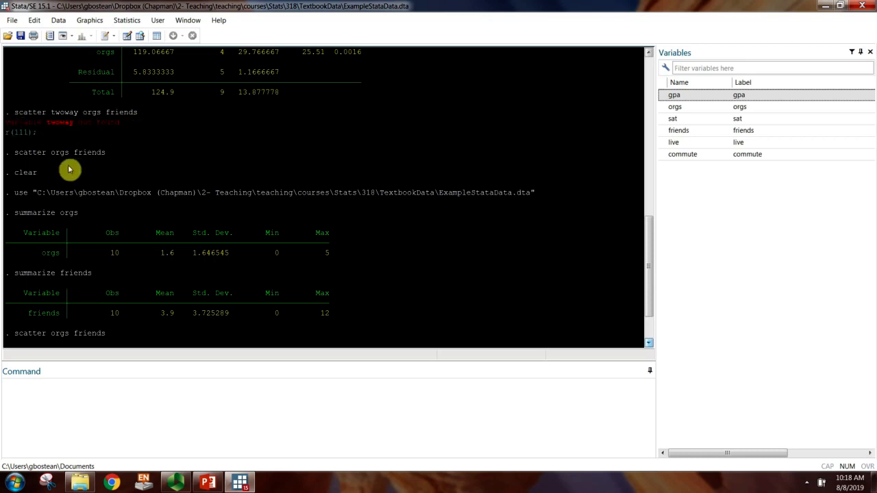
scroll(70, 170, up, 3)
scroll(61, 212, down, 5)
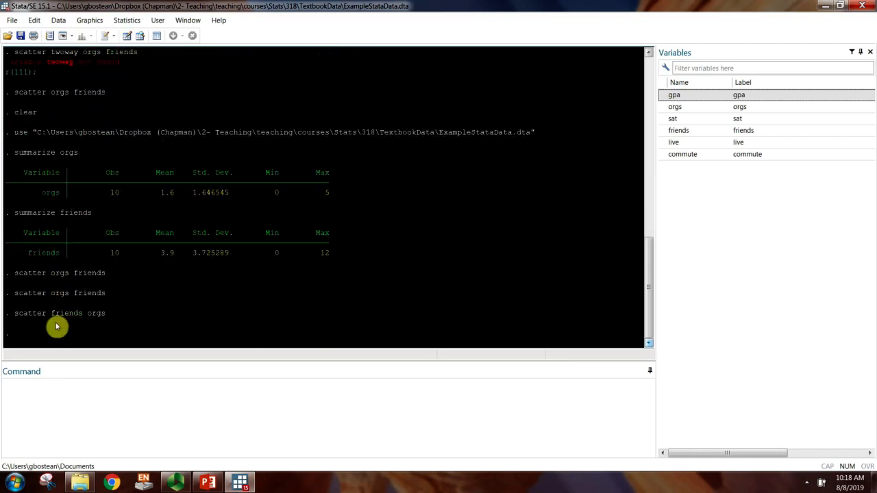
click(33, 436)
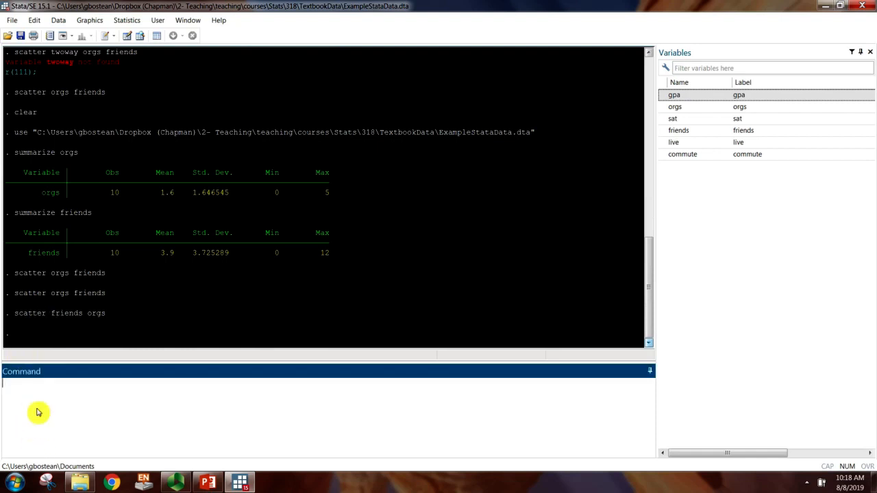
- Open a new Do-file Editor, narrow its window and move it below the use command in the results
click(185, 20)
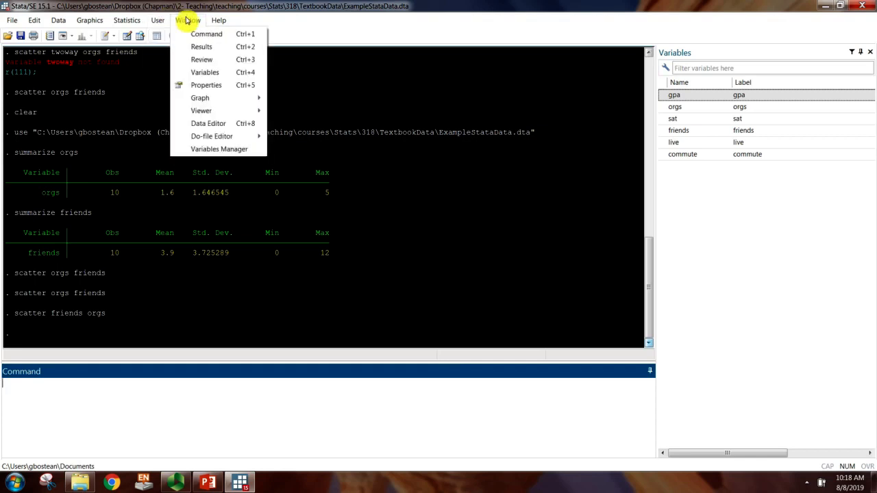
mouse_move(208, 138)
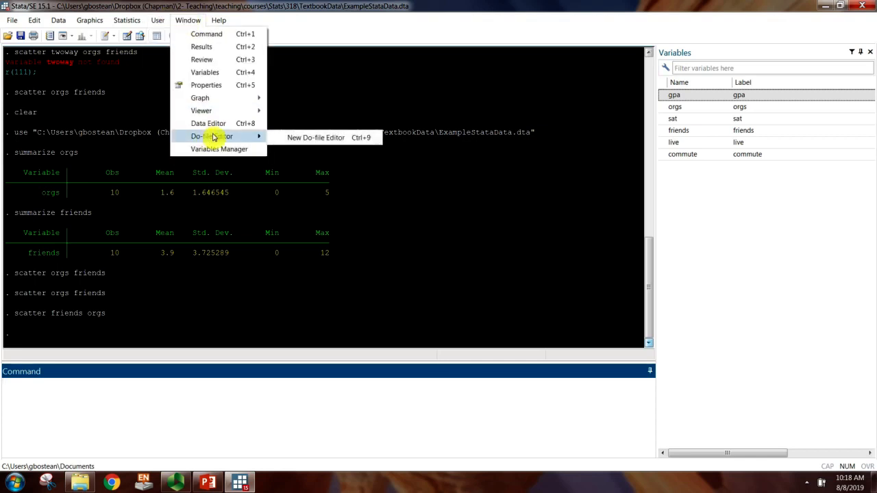
click(335, 140)
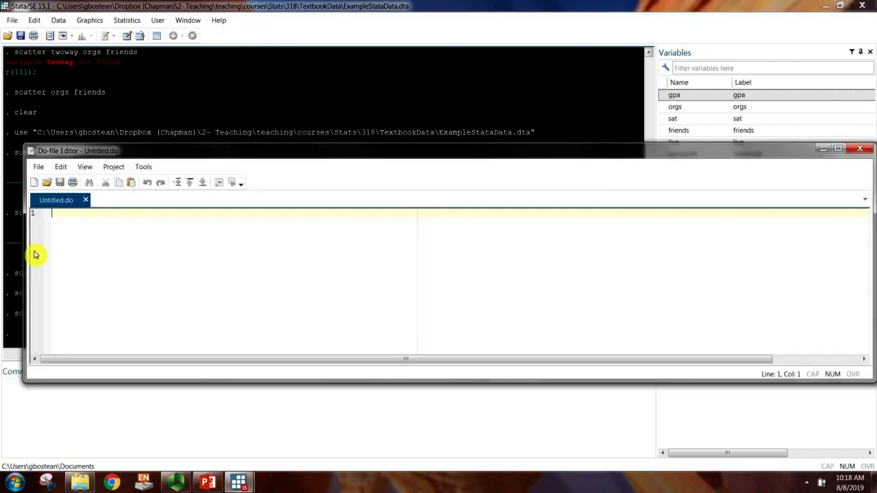
drag(26, 252, 193, 230)
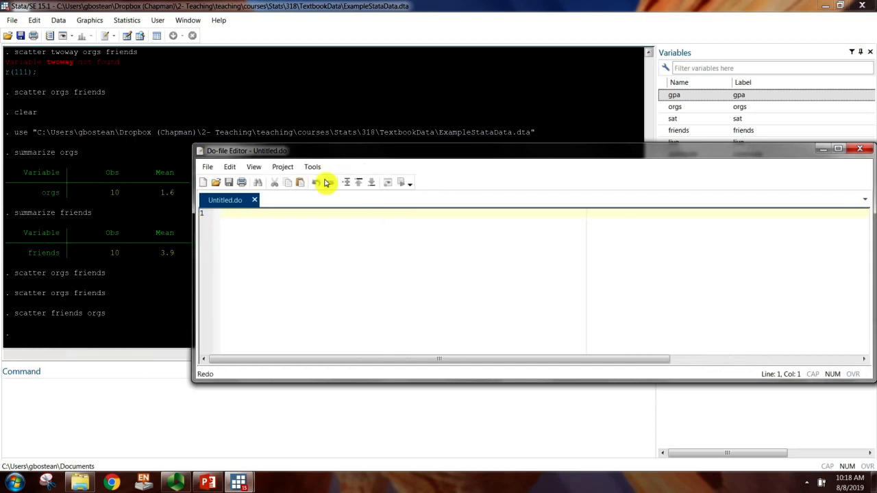
drag(319, 153, 215, 161)
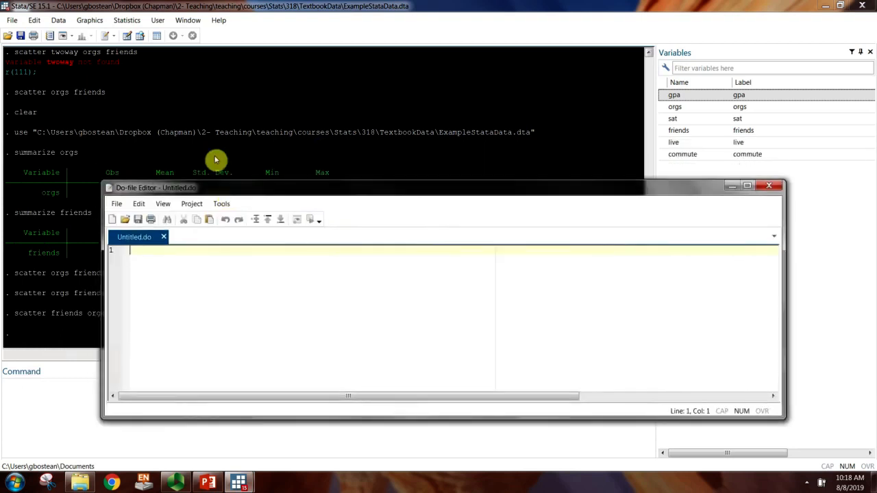
- Copy the use command that loads ExampleStataData.dta from the results into line 2 of the do-file
click(13, 134)
drag(14, 135, 536, 134)
key(ctrl+c)
click(15, 143)
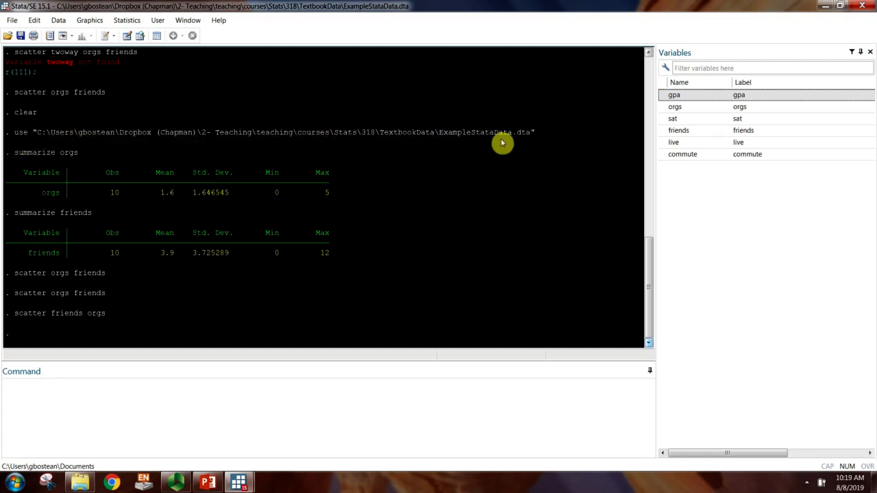
click(239, 482)
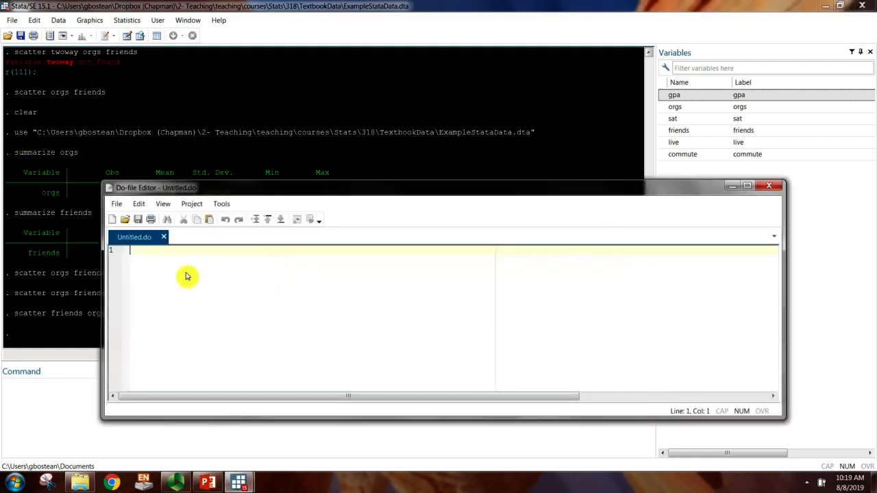
key(Return)
key(ctrl+v)
key(Return)
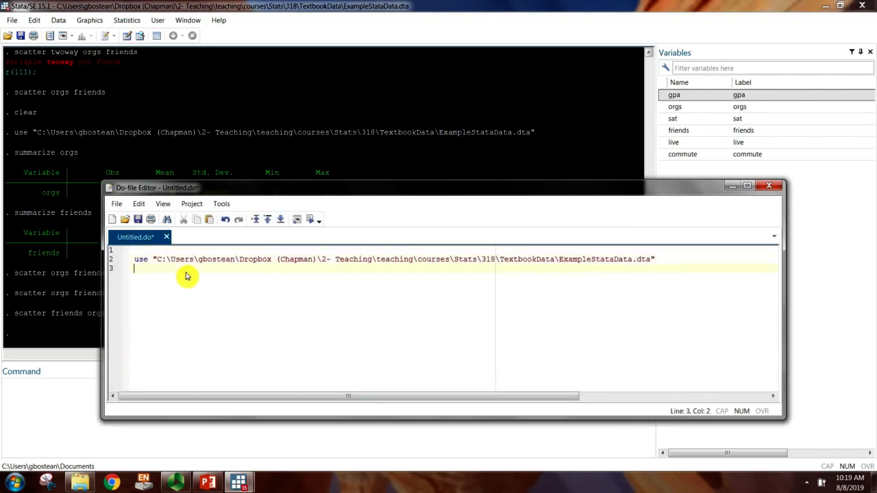
- Copy the summarize orgs command from the results into line 4 of the do-file
click(12, 156)
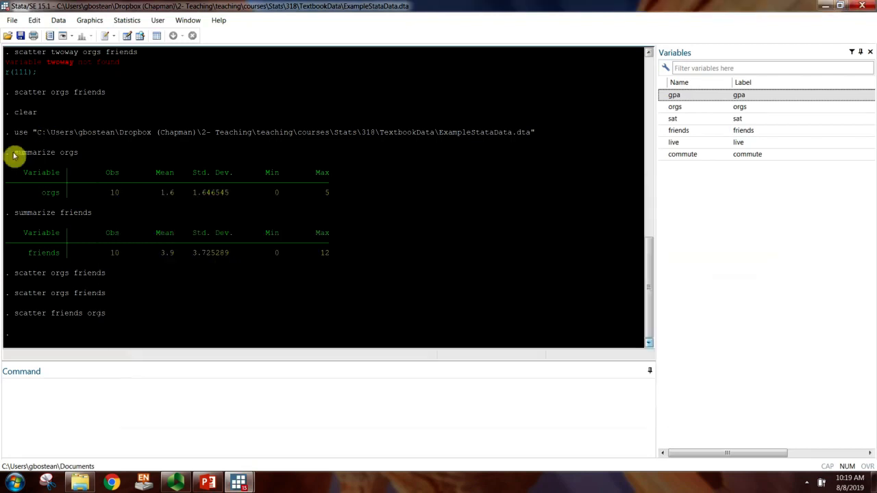
drag(12, 157, 79, 153)
key(ctrl+c)
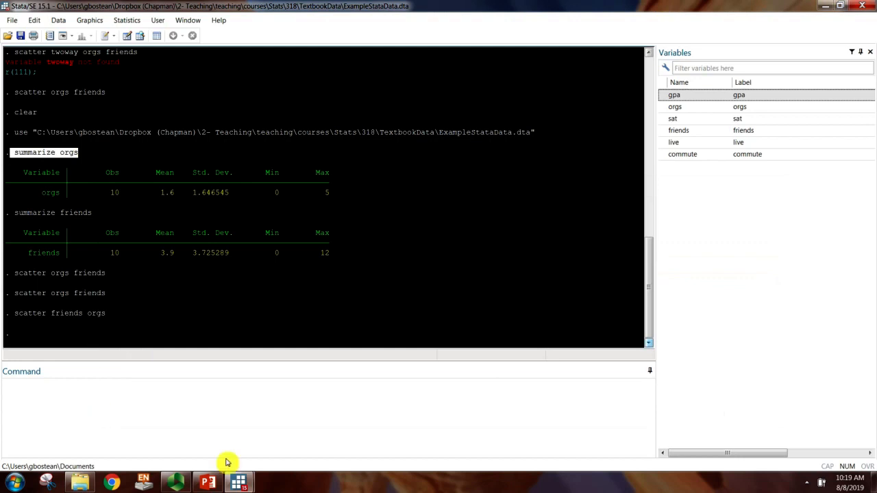
mouse_move(266, 471)
click(295, 432)
key(ctrl+v)
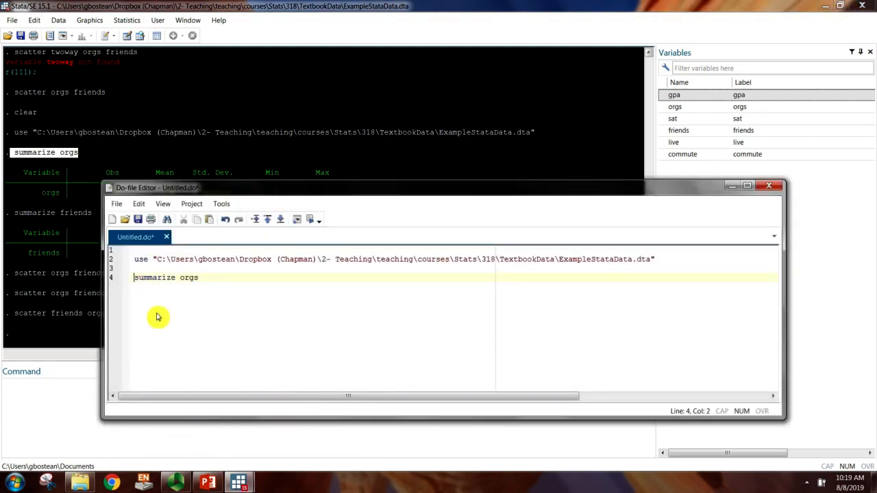
key(End)
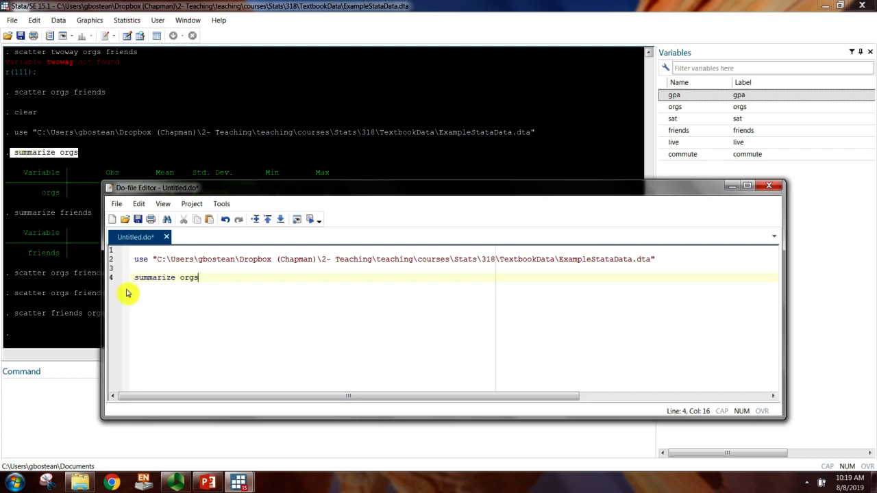
- Find the earlier browse command in the results and copy it into line 3 of the do-file, above summarize orgs
click(35, 165)
scroll(36, 164, up, 10)
scroll(36, 165, down, 3)
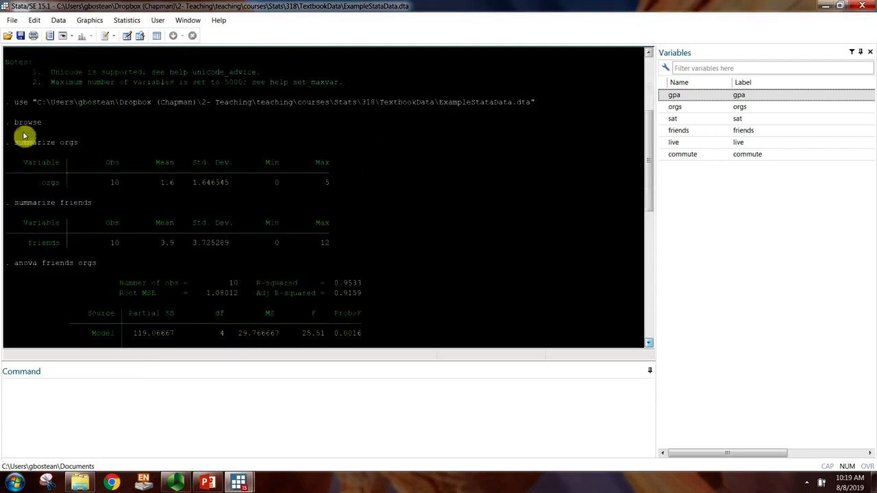
drag(13, 123, 39, 122)
key(ctrl+c)
click(242, 484)
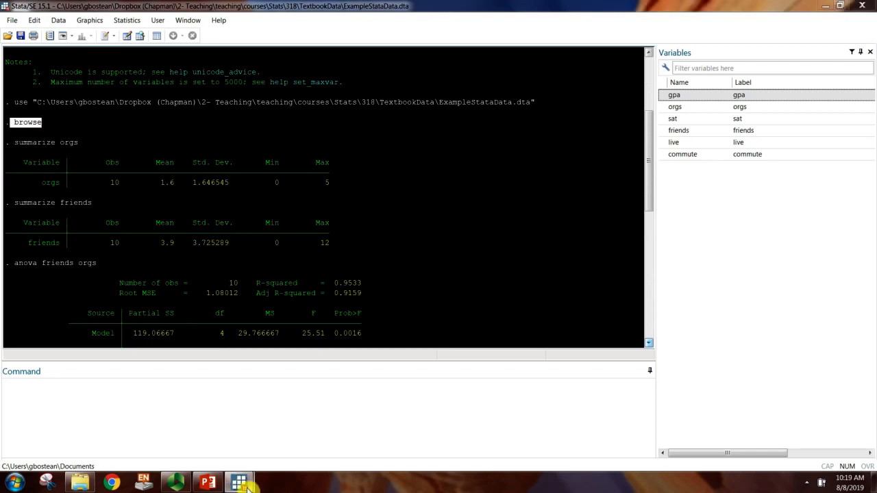
click(266, 422)
key(ctrl+v)
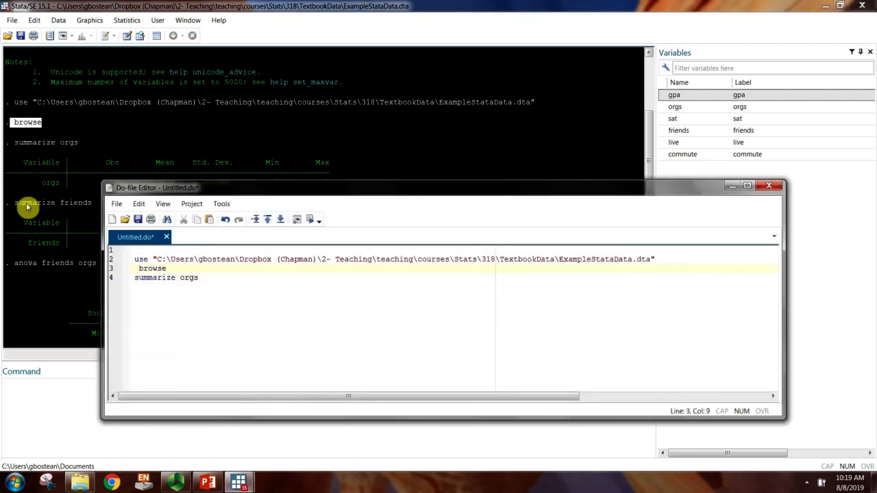
- Copy the summarize friends command from the results into line 4 of the do-file, below browse
click(27, 203)
drag(14, 203, 91, 205)
key(ctrl+c)
click(239, 484)
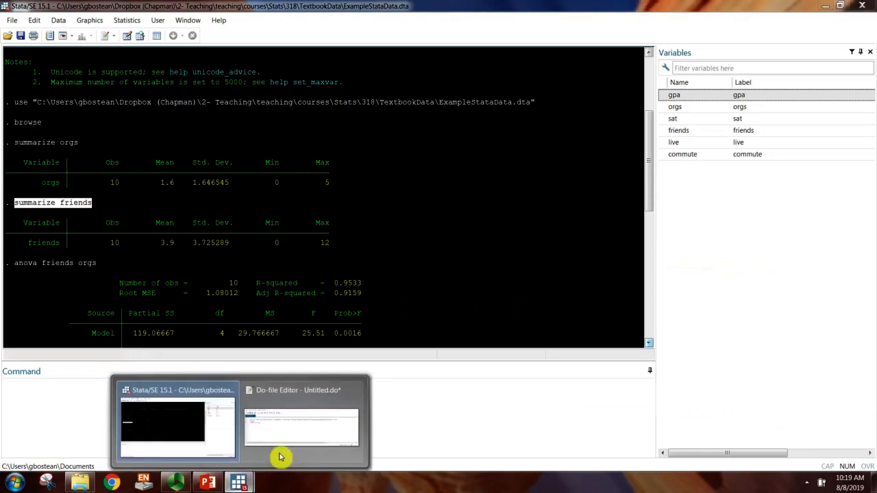
click(280, 452)
key(Return)
key(ctrl+v)
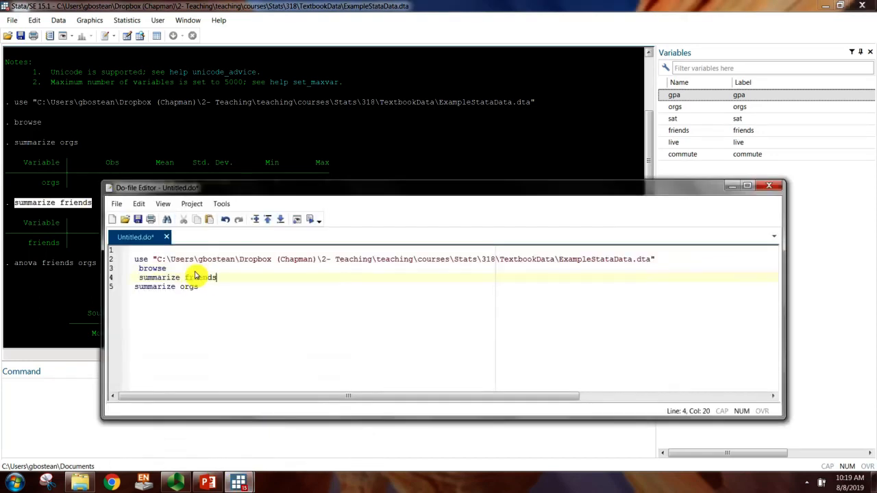
- Remove the leading spaces before summarize friends and browse so the do-file's commands line up
key(BackSpace)
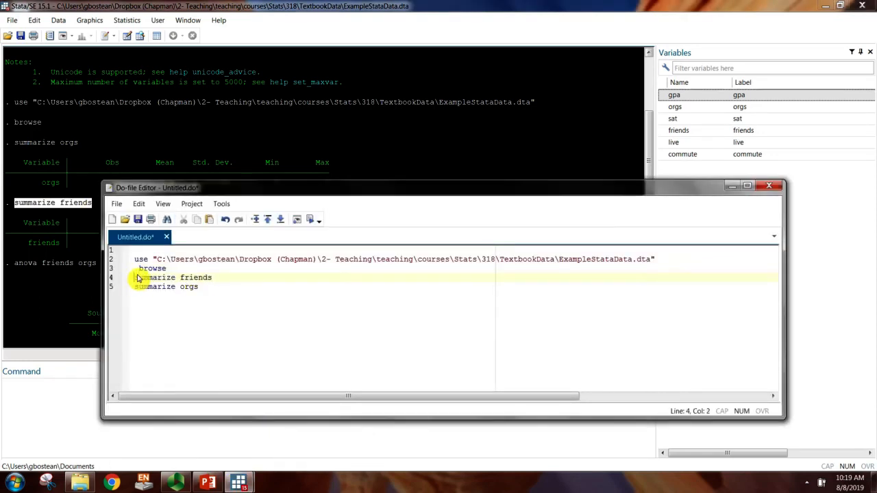
key(Up)
key(Delete)
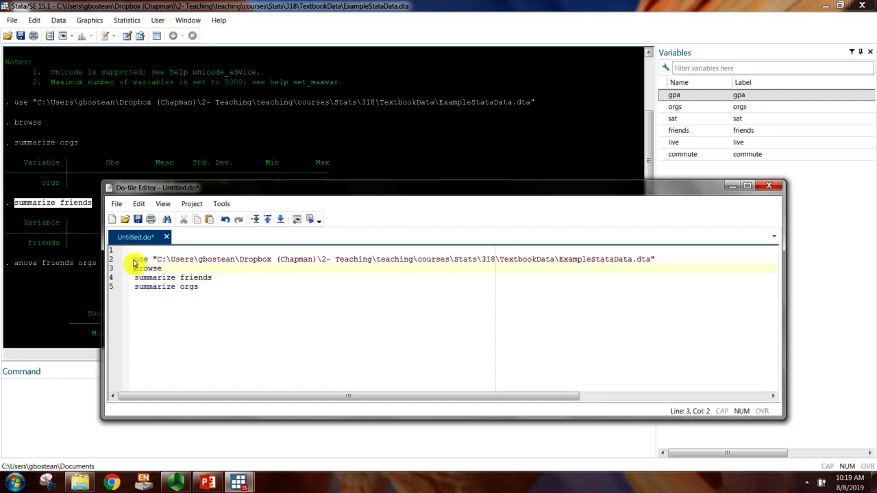
- Append the option ", clear" to the end of the use command in line 2 of the do-file
drag(135, 261, 217, 294)
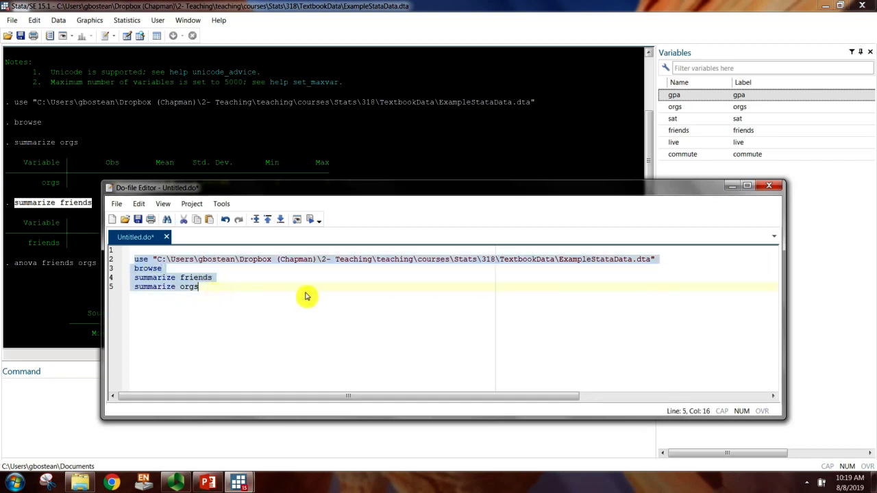
click(664, 260)
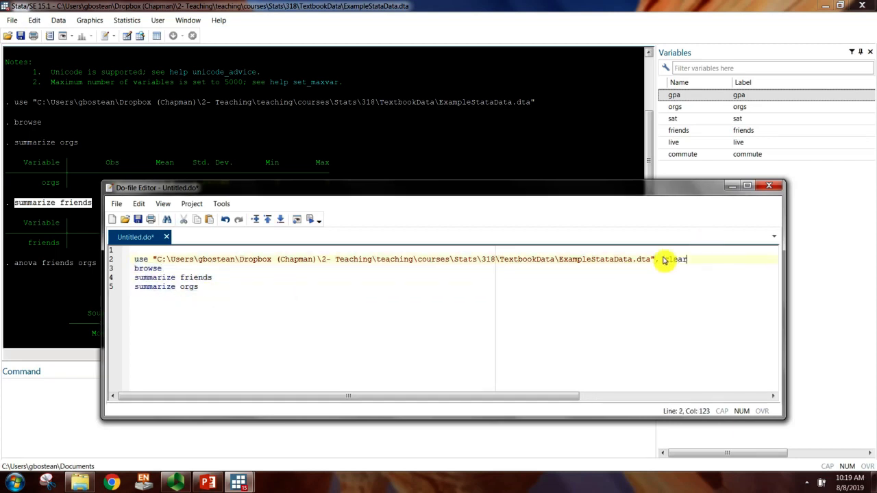
text(, clear)
- Execute the commands in lines 2 to 5 of the do-file and close the data browser window
drag(130, 261, 179, 287)
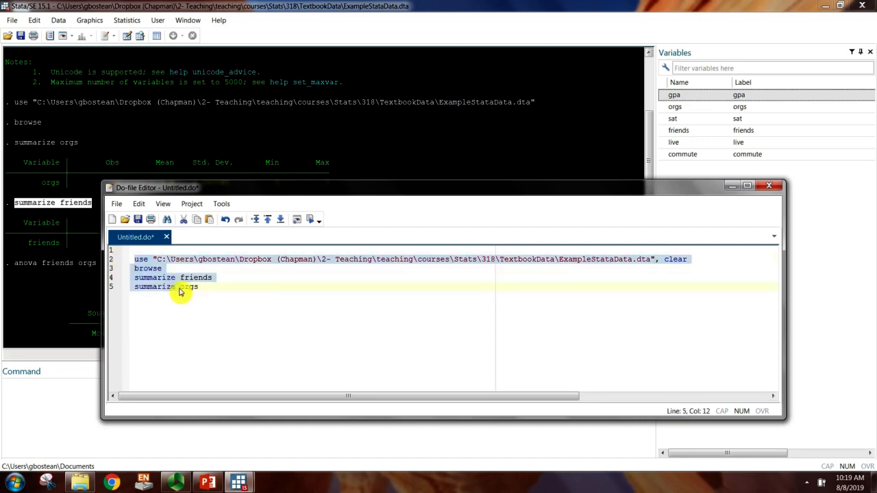
click(314, 220)
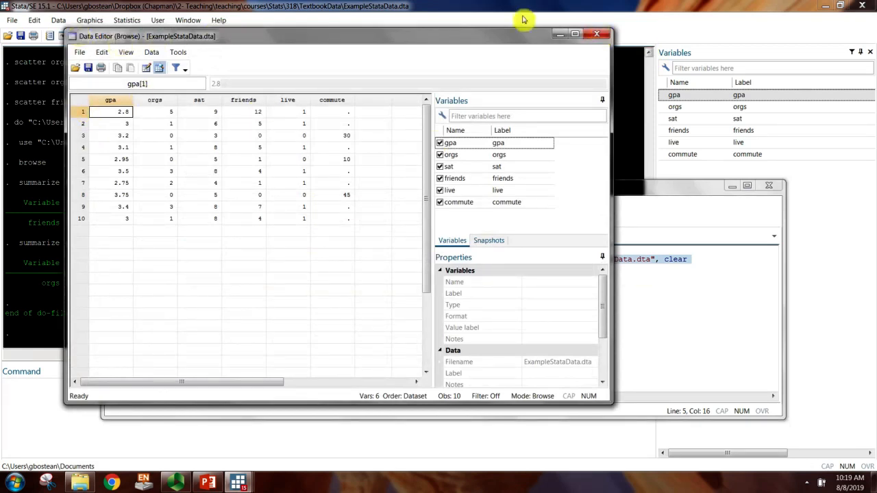
click(606, 36)
- Move the Do-file Editor off the new output and examine the do and use lines in the results
drag(322, 193, 433, 218)
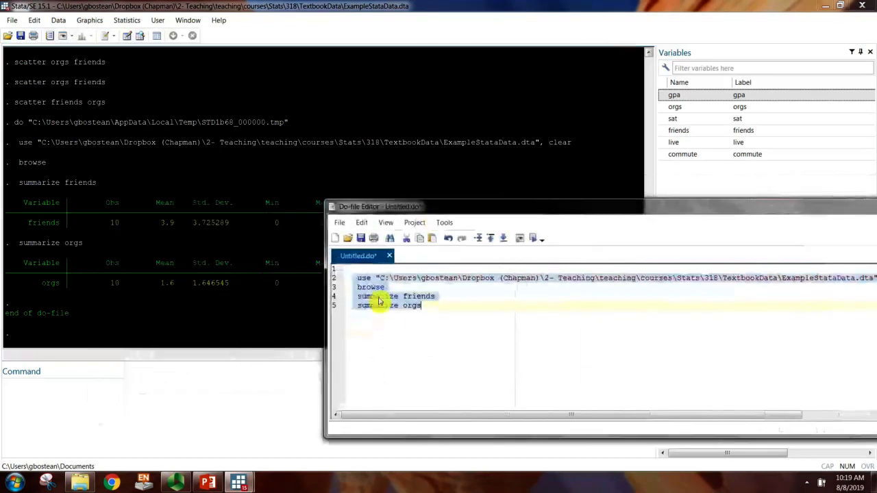
click(11, 128)
drag(11, 123, 294, 125)
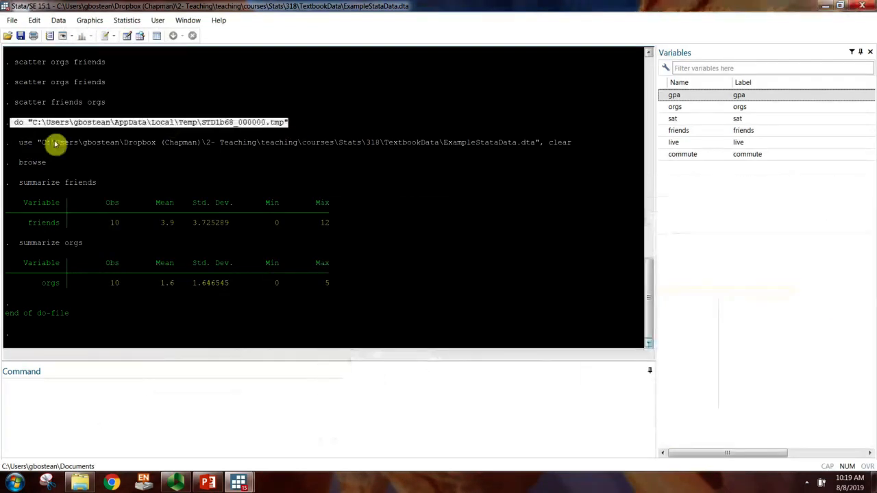
drag(24, 143, 583, 150)
- Return to the Do-file Editor and review the dataset's file path, the browse command and both summarize commands
mouse_move(239, 483)
click(284, 431)
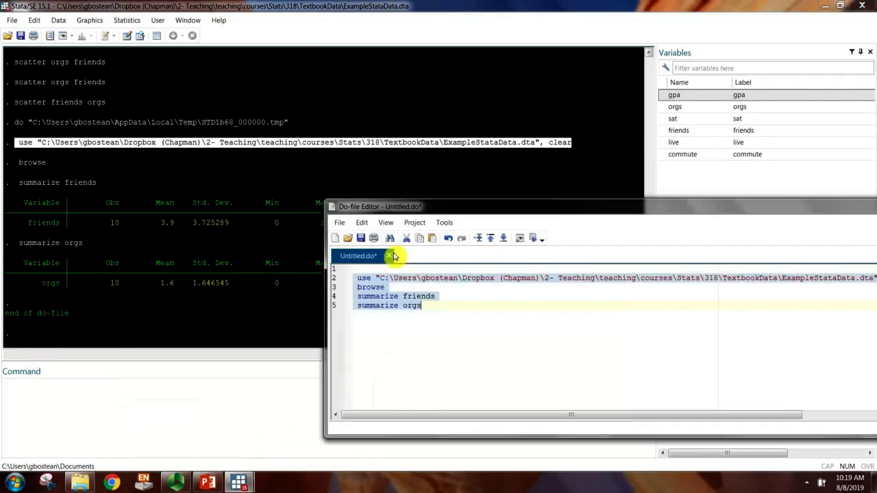
drag(376, 278, 867, 279)
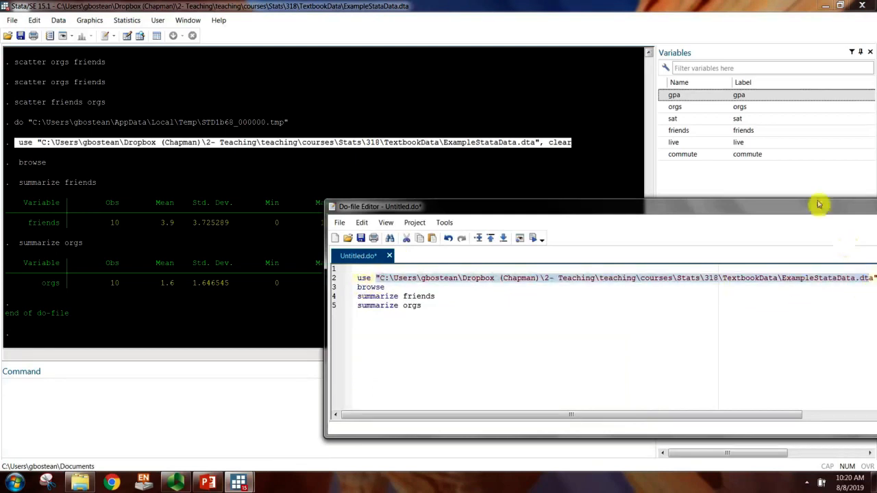
drag(820, 206, 739, 207)
click(803, 275)
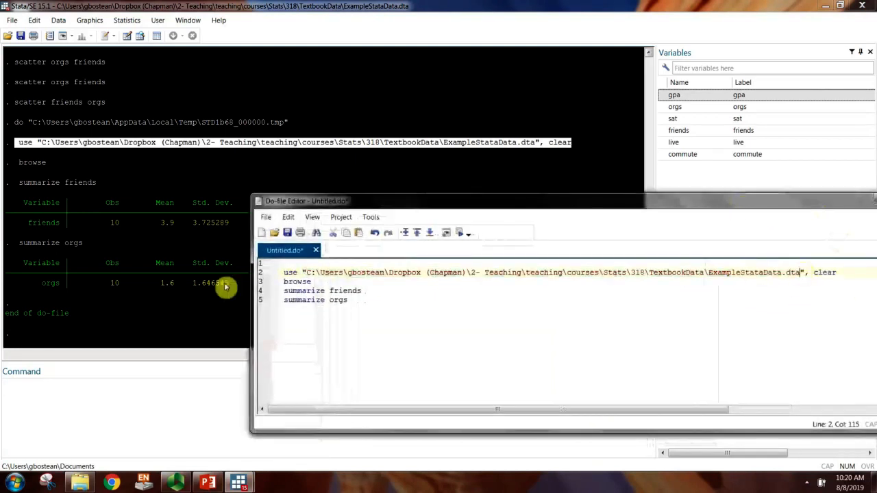
double_click(285, 283)
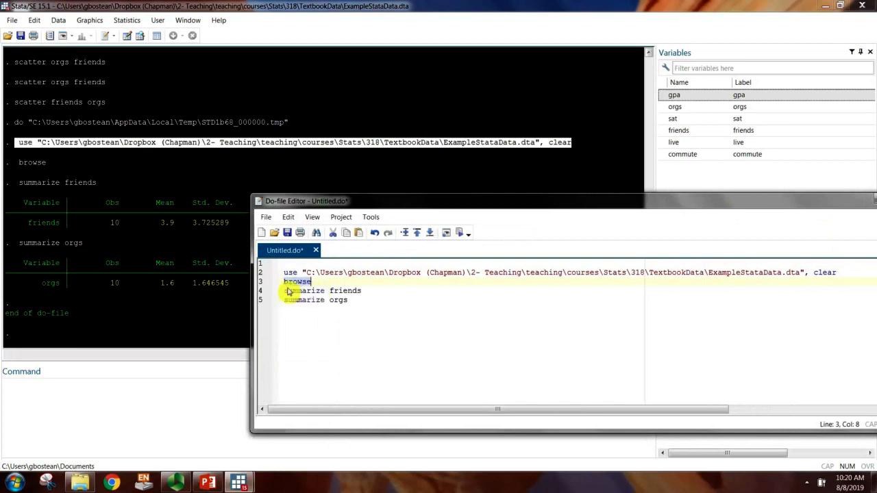
drag(363, 299, 361, 296)
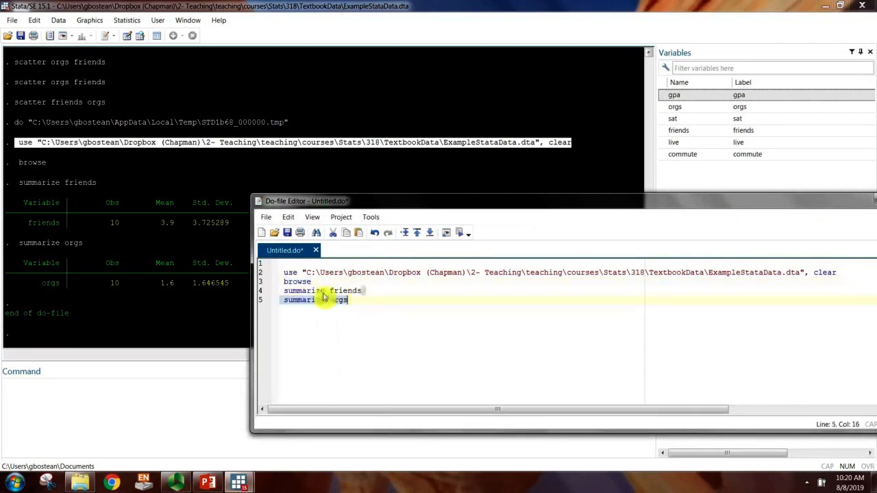
click(325, 294)
click(343, 294)
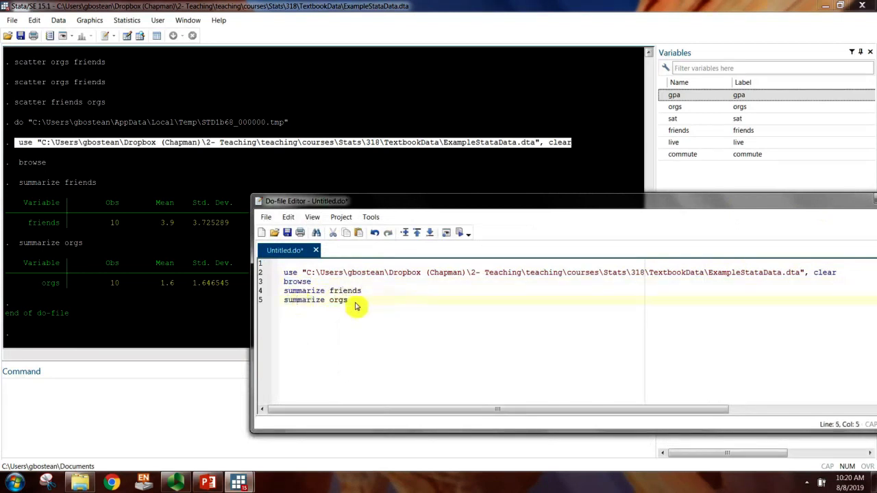
- Compare the output block of the executed do-file in the results with the commands in the Do-file Editor
click(56, 288)
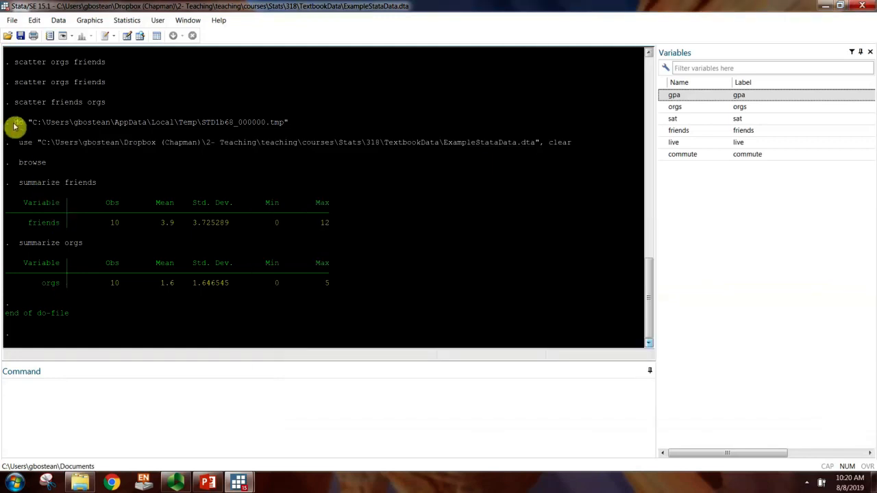
drag(16, 123, 345, 292)
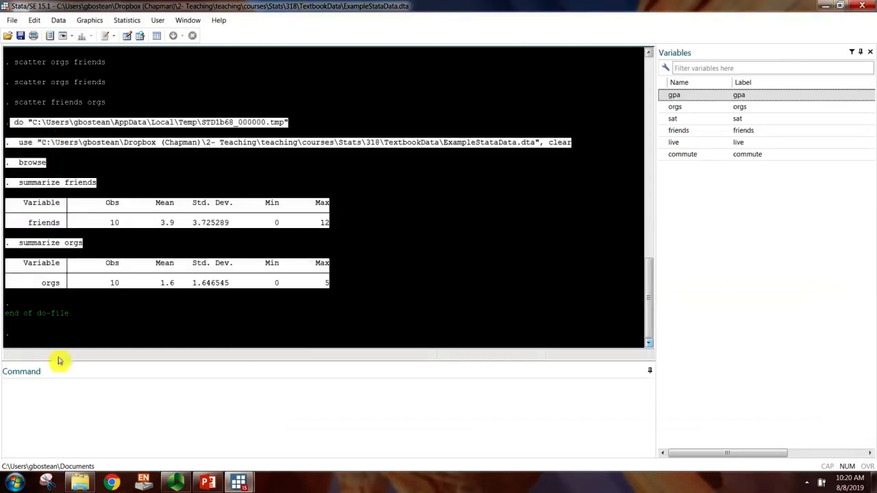
mouse_move(238, 483)
click(308, 422)
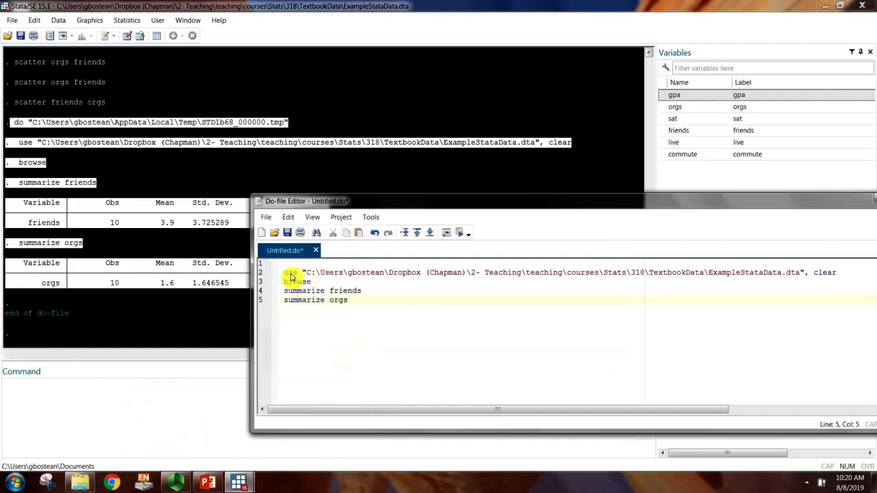
drag(286, 277, 405, 313)
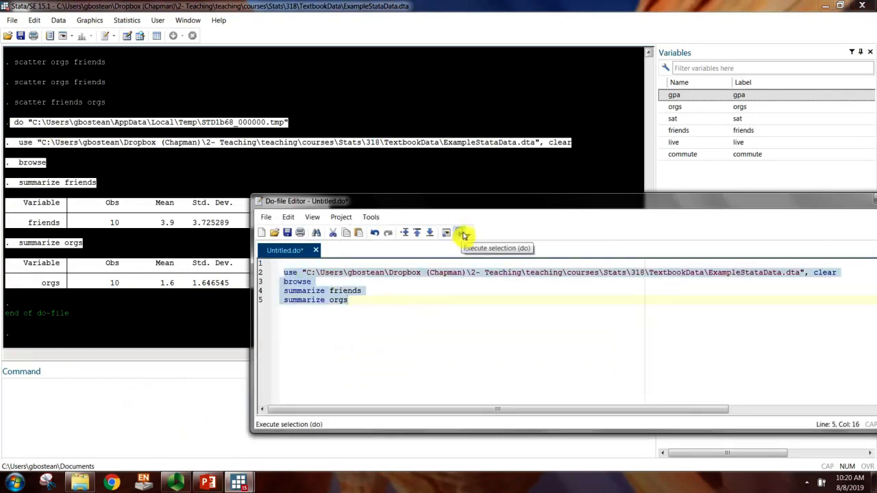
- Reposition the Do-file Editor so its whole window fits on the screen with every command line in view
drag(475, 203, 417, 144)
click(303, 277)
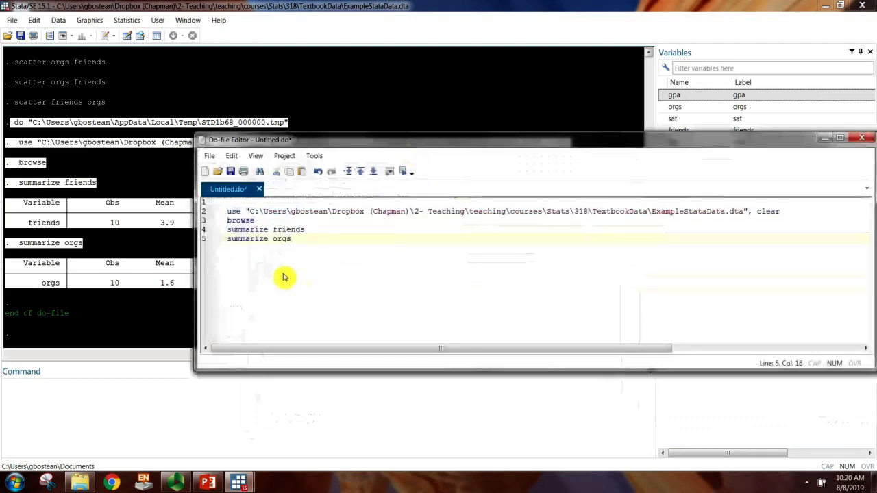
drag(349, 141, 254, 159)
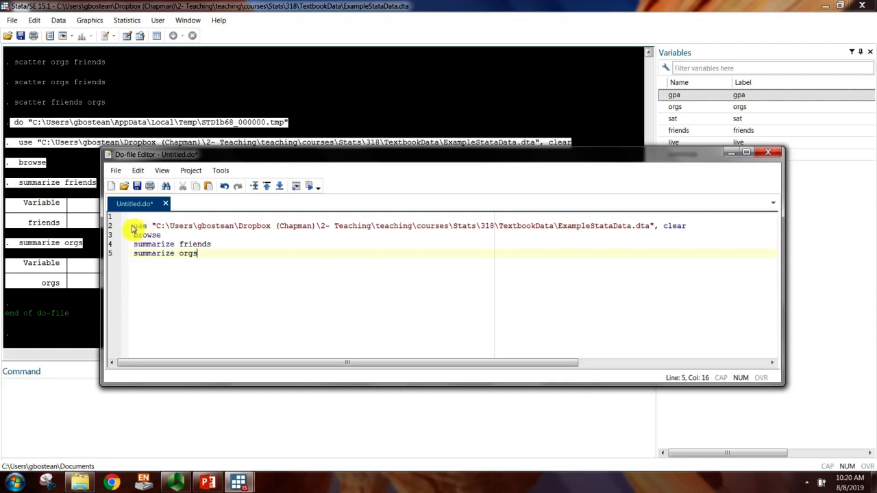
drag(135, 228, 212, 335)
click(190, 309)
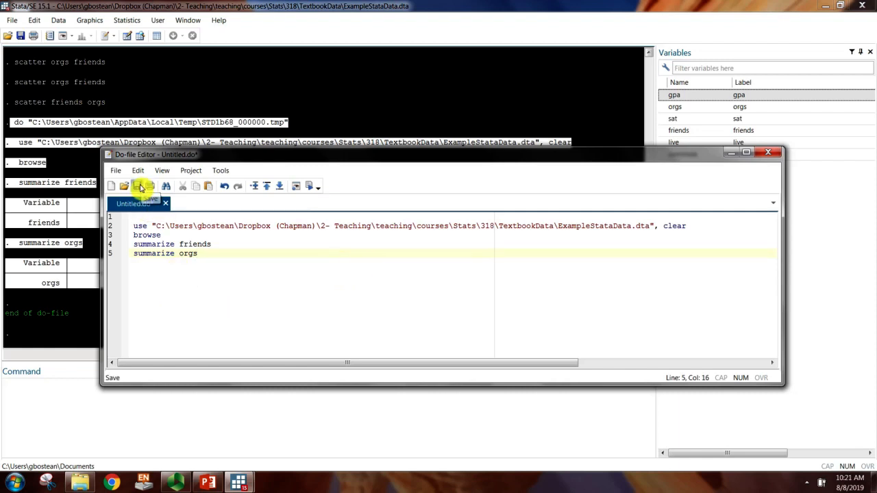
- Save the do-file as ExampleStataData.do in the TextbookData folder
click(139, 186)
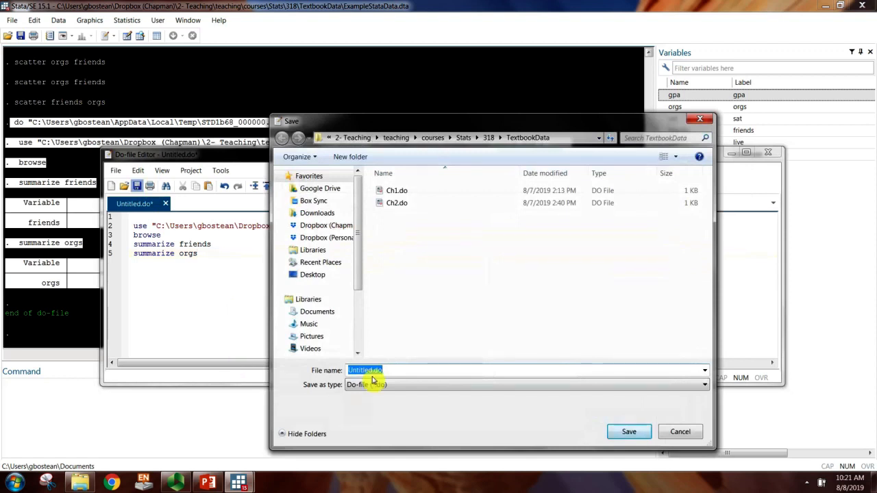
drag(369, 376, 335, 370)
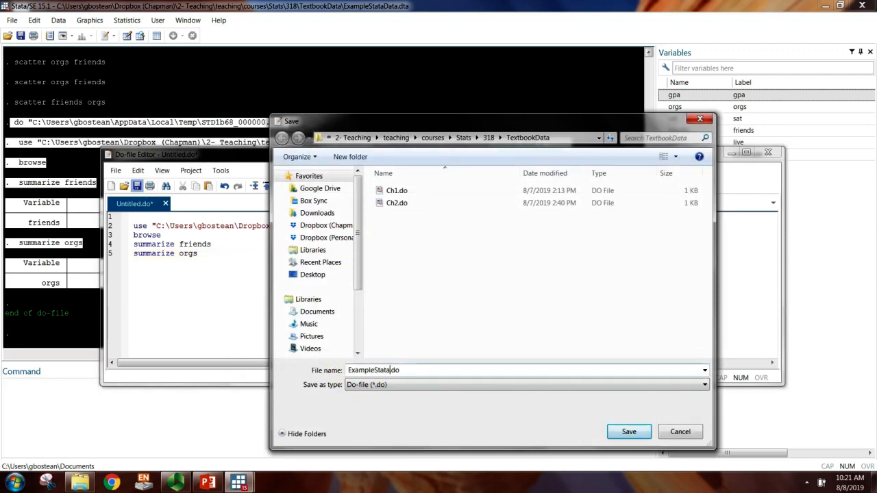
text(ExampleStataData)
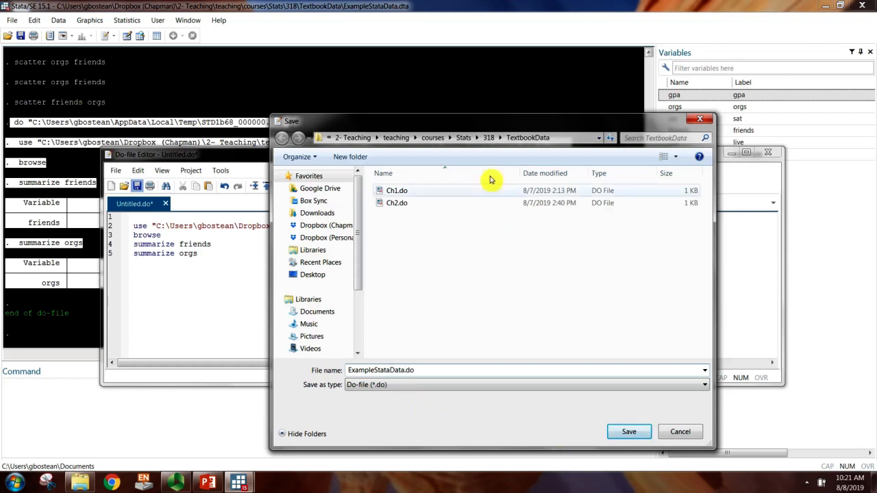
click(620, 431)
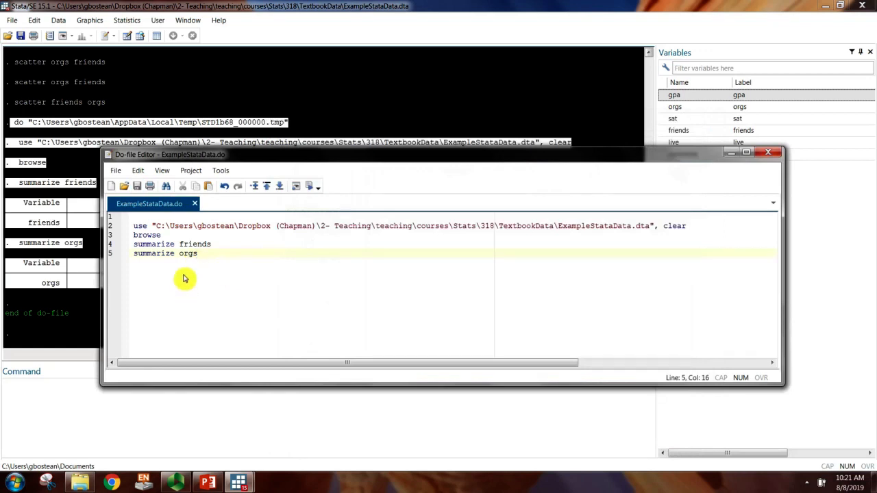
- Check the results once more, and close the Do-file Editor and Stata
click(67, 237)
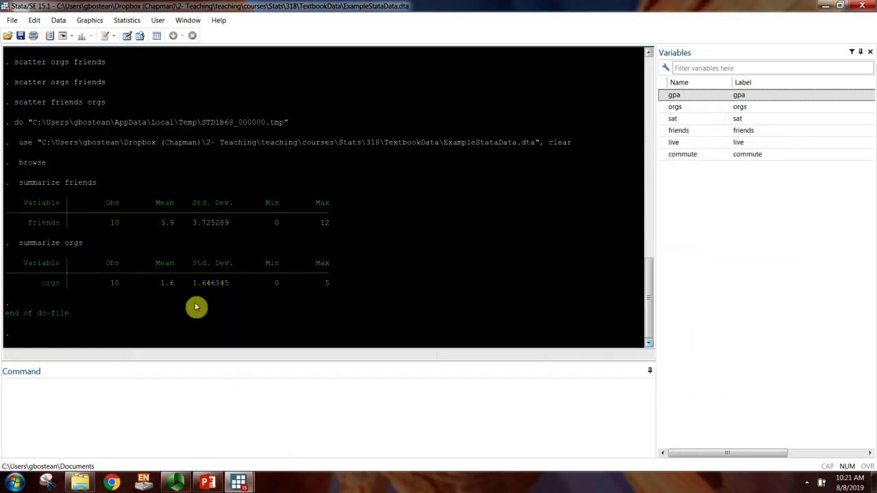
mouse_move(252, 478)
click(281, 441)
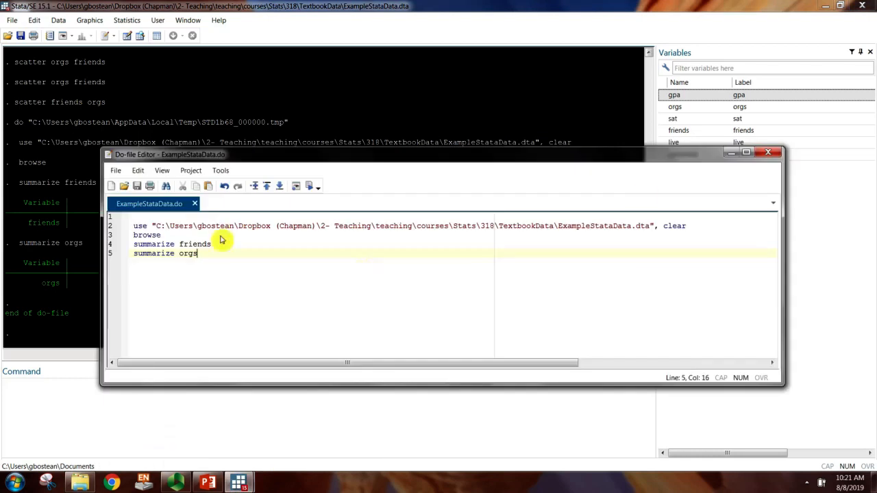
click(768, 152)
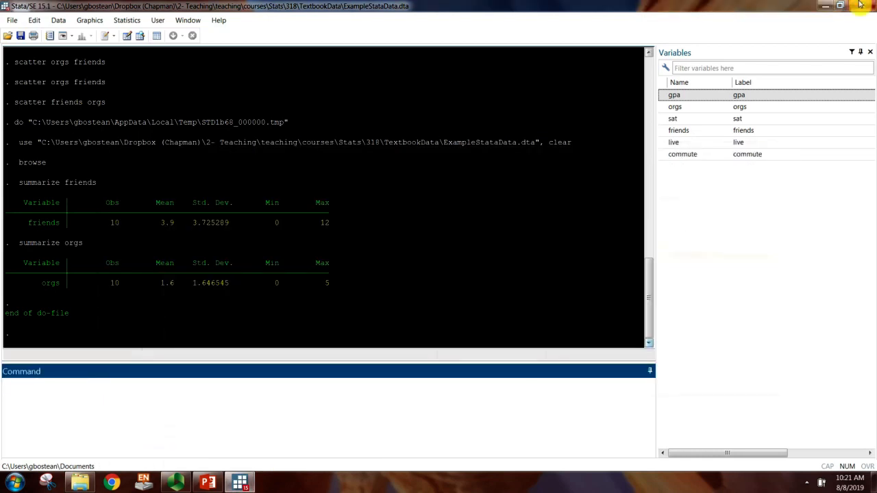
click(861, 6)
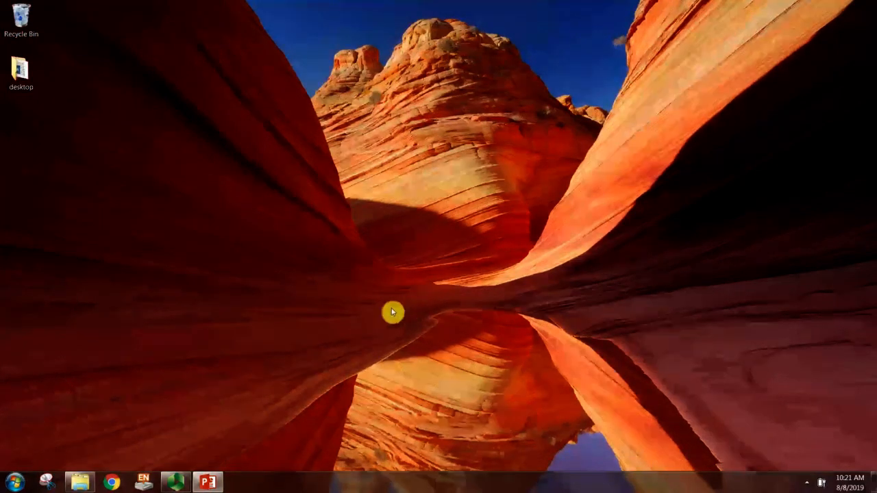
click(177, 483)
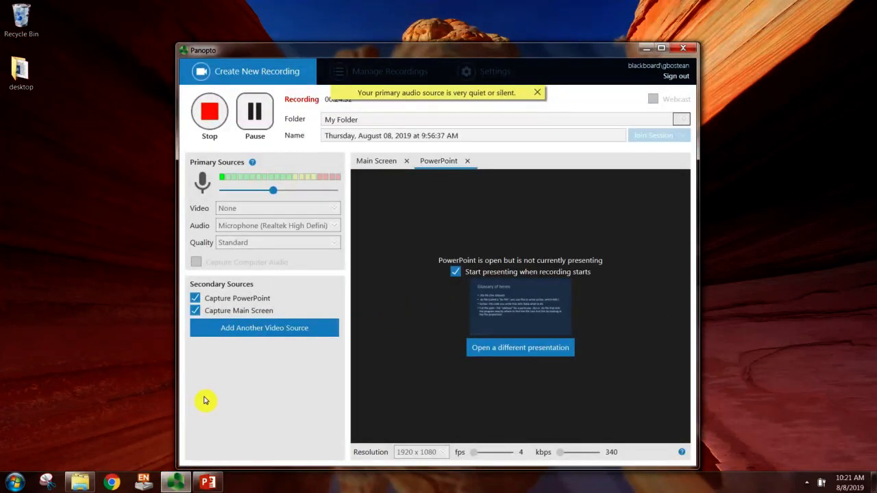
click(209, 484)
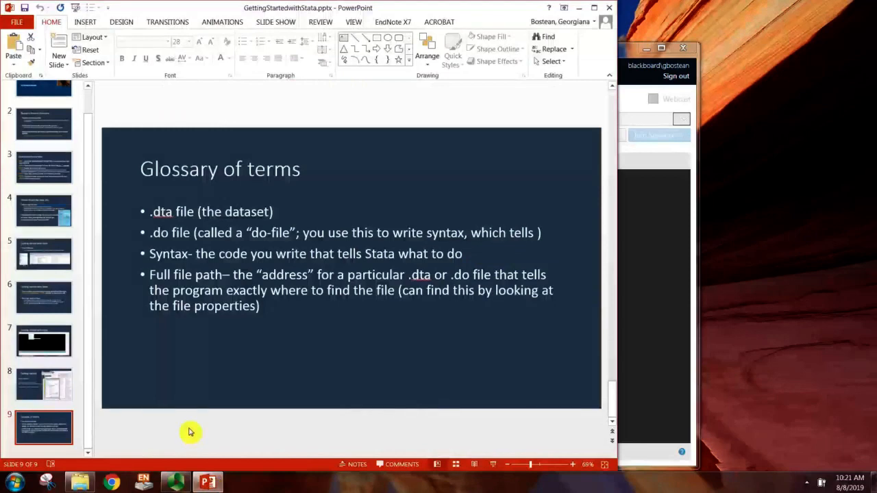
click(638, 353)
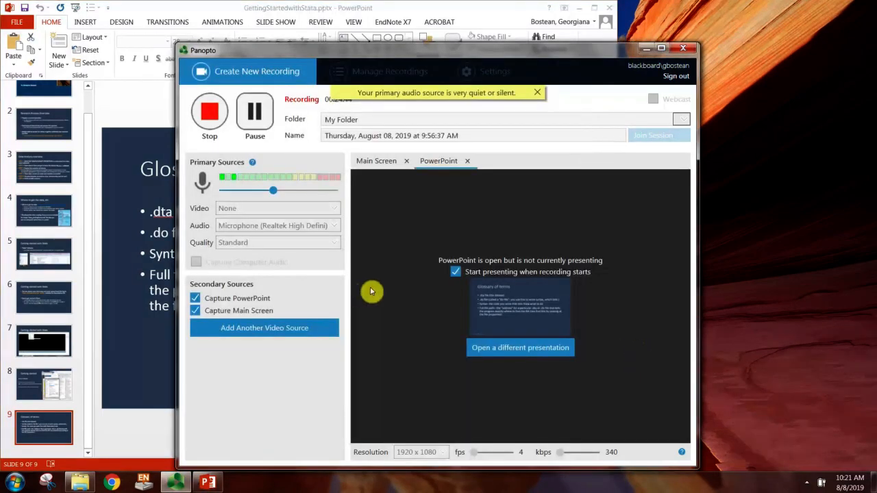